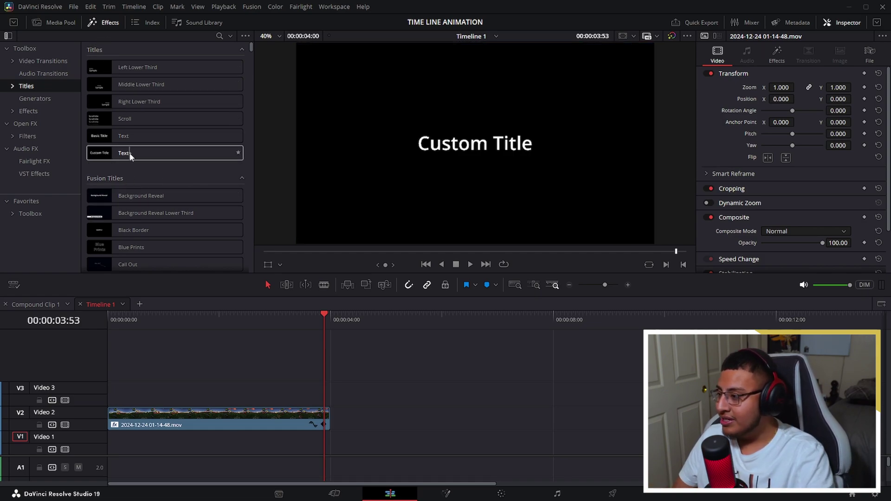
Place a Text+ title on V3 and trim it to end with the gameplay clip at 00:00:04:00.
drag(124, 157, 156, 393)
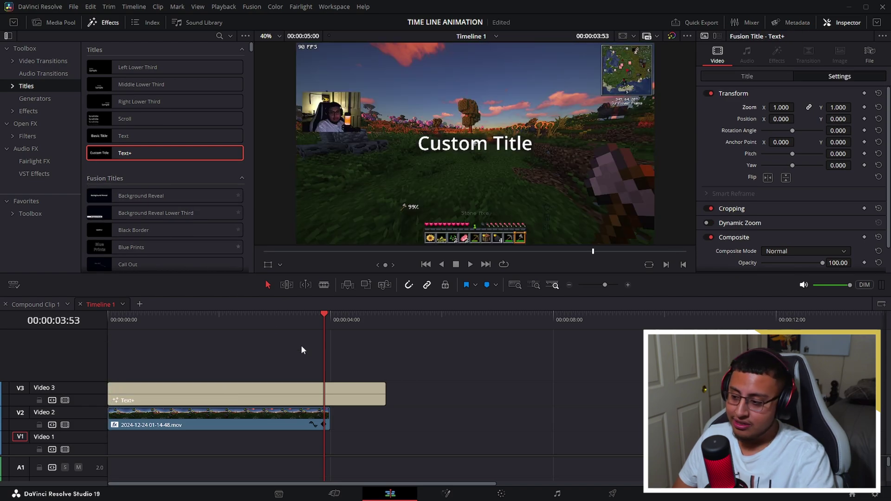
drag(383, 394, 329, 395)
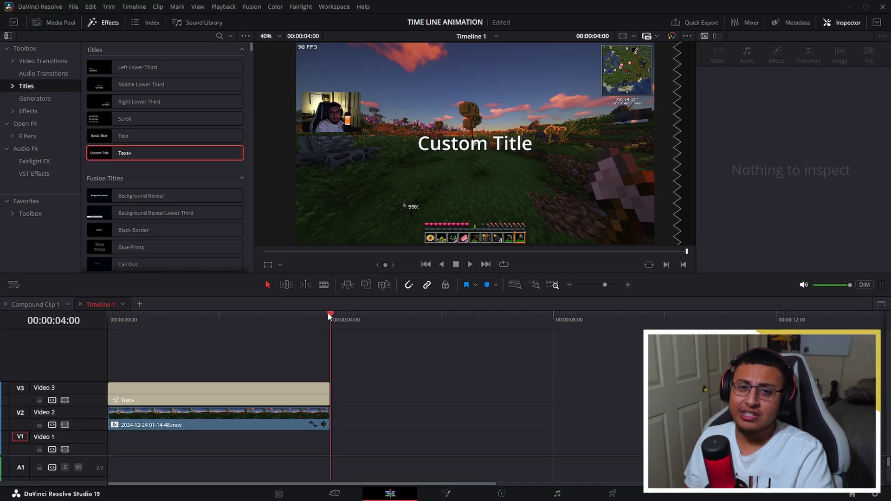
Replace the Text+ title's 'Custom Title' text with the pasted 2000–2025 year list, with no trailing blank line.
click(207, 389)
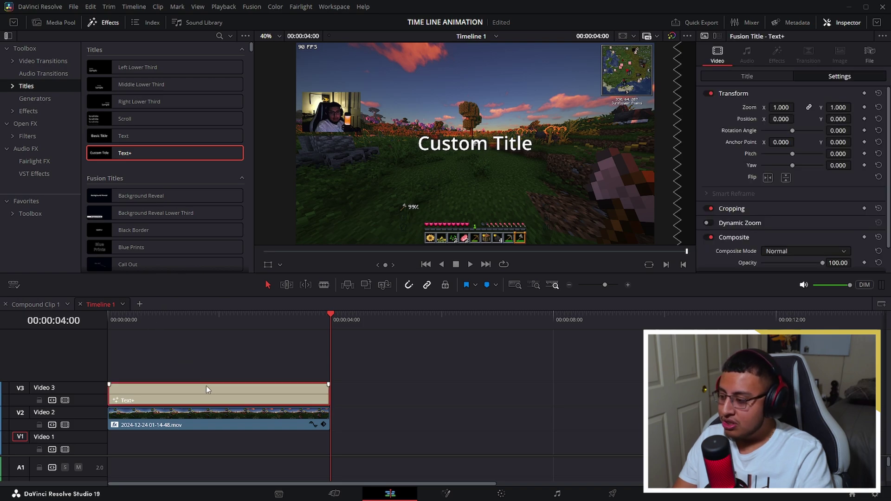
click(762, 76)
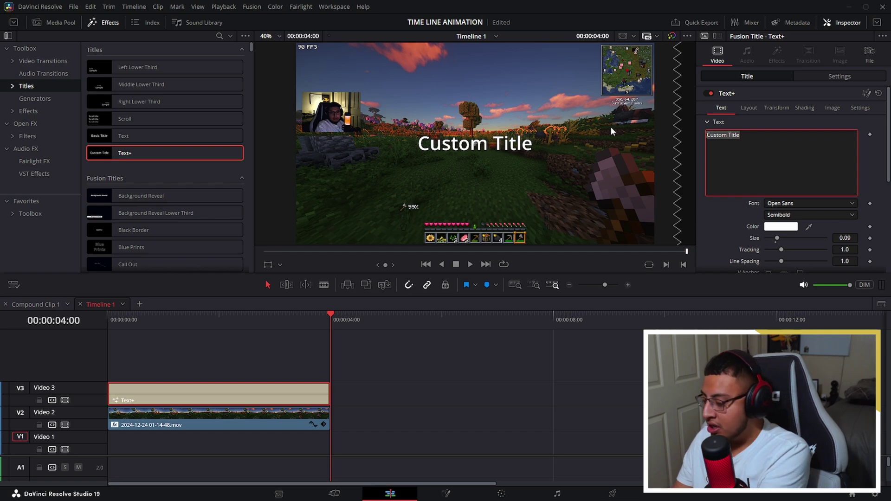
key(ctrl+v)
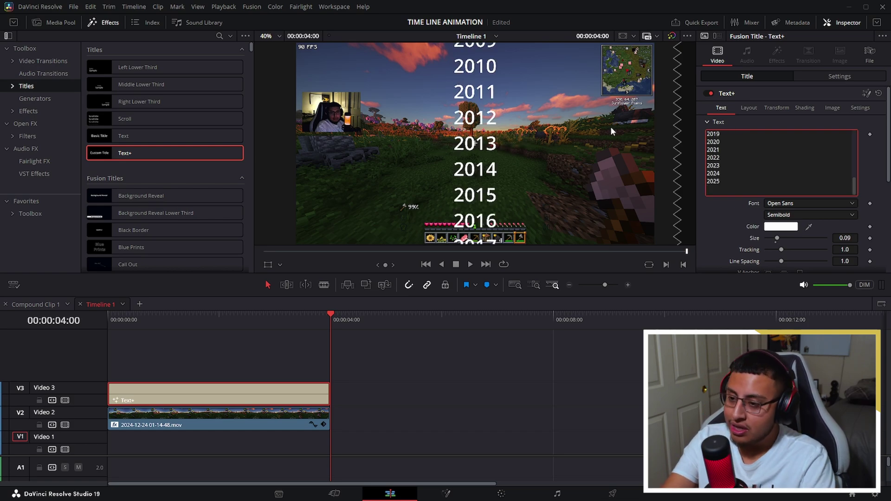
key(BackSpace)
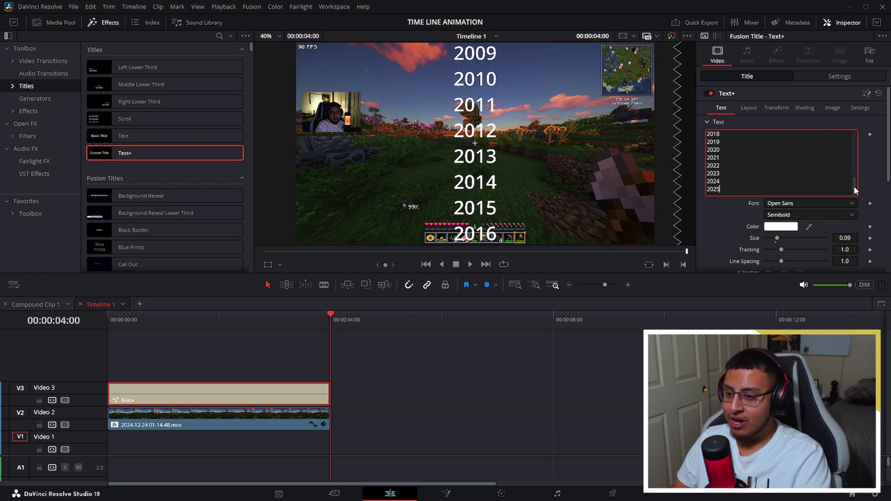
drag(853, 186, 852, 137)
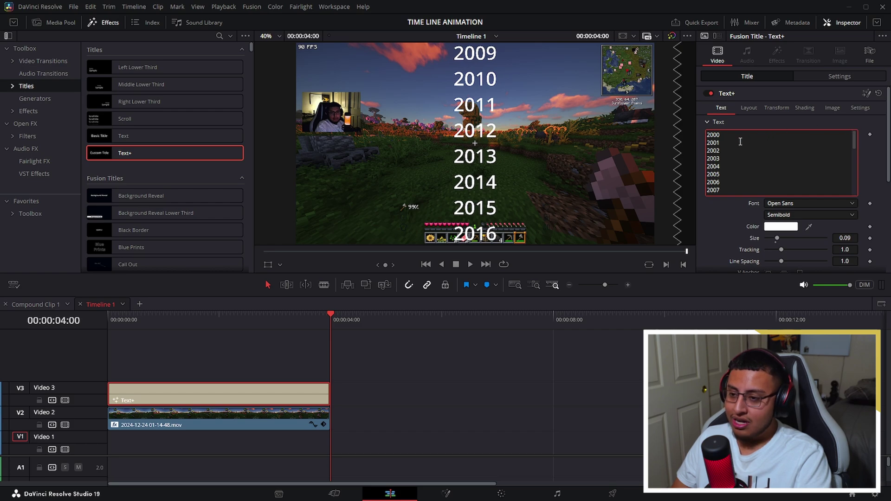
scroll(741, 149, down, 5)
scroll(741, 149, up, 5)
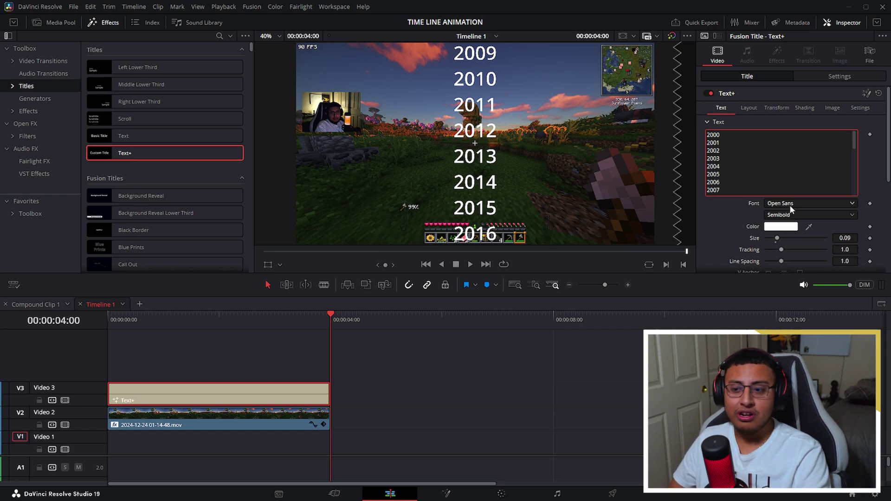
Set the year title's font to Montserrat.
click(790, 205)
scroll(795, 278, down, 1)
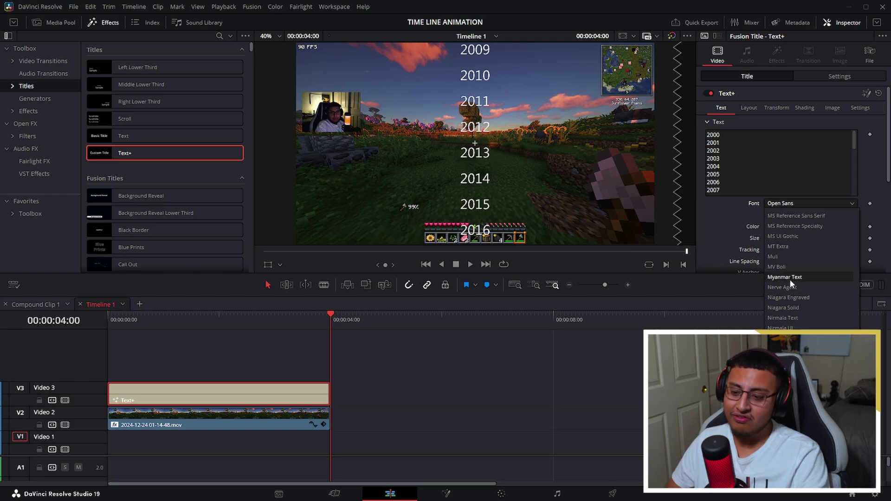
scroll(791, 283, down, 3)
scroll(792, 314, down, 6)
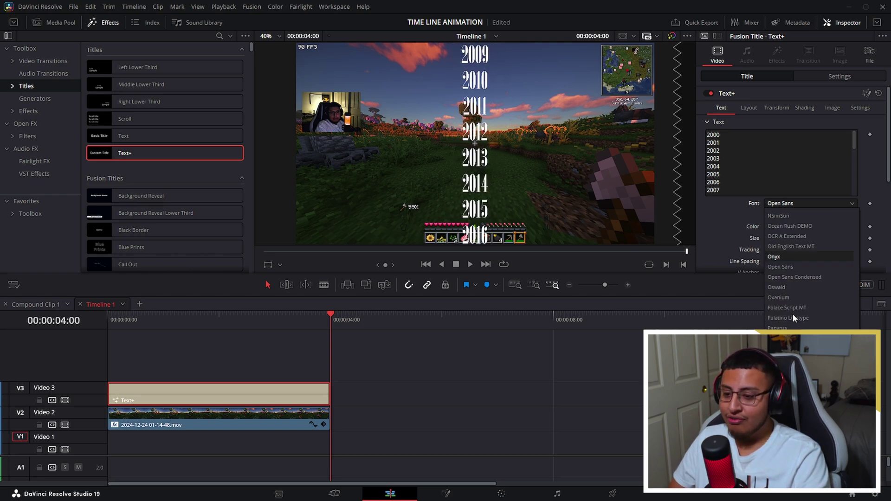
scroll(796, 318, up, 13)
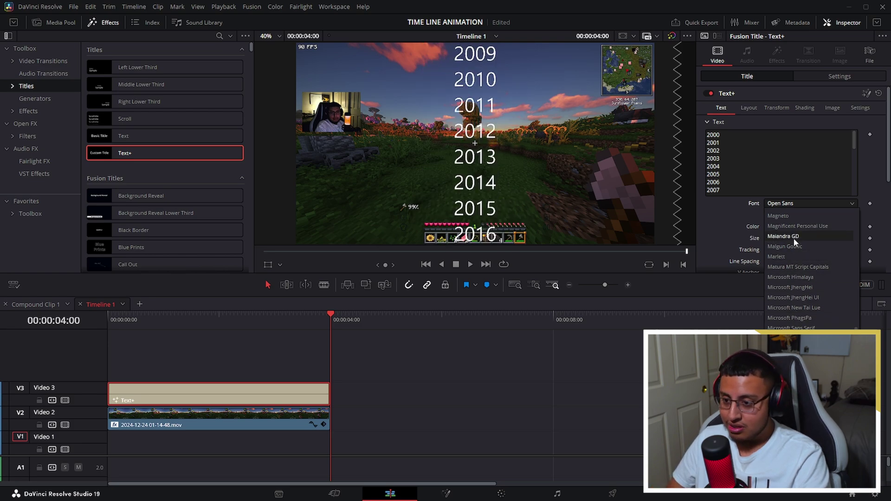
scroll(793, 302, down, 1)
scroll(795, 319, down, 4)
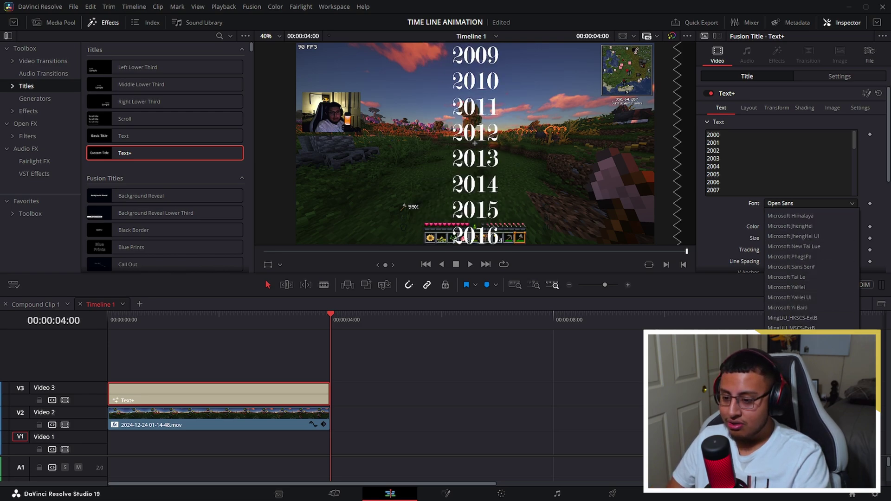
click(794, 318)
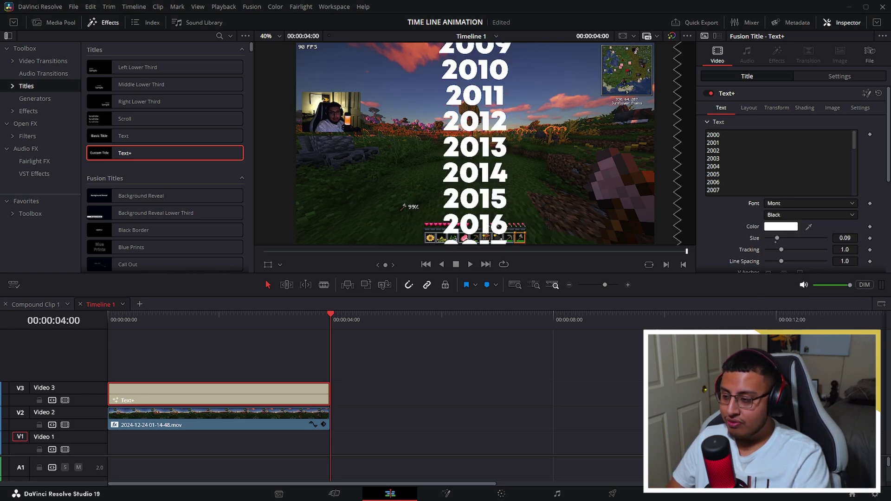
click(795, 206)
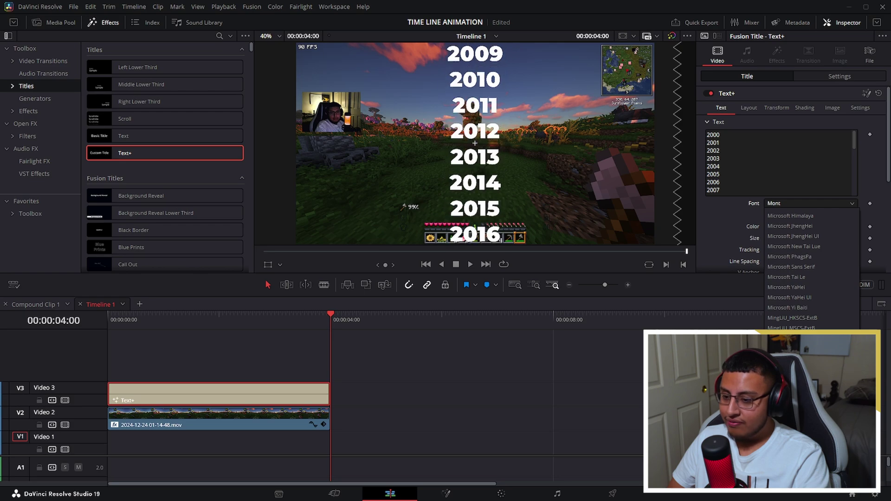
scroll(793, 302, down, 1)
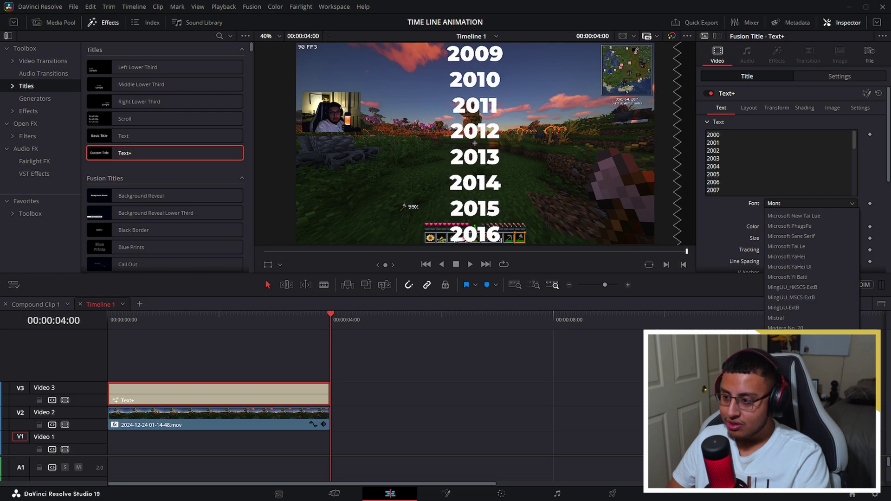
key(Return)
Give the years the ExtraBold Italic style and size 0.2283, then return to the timeline start.
click(788, 216)
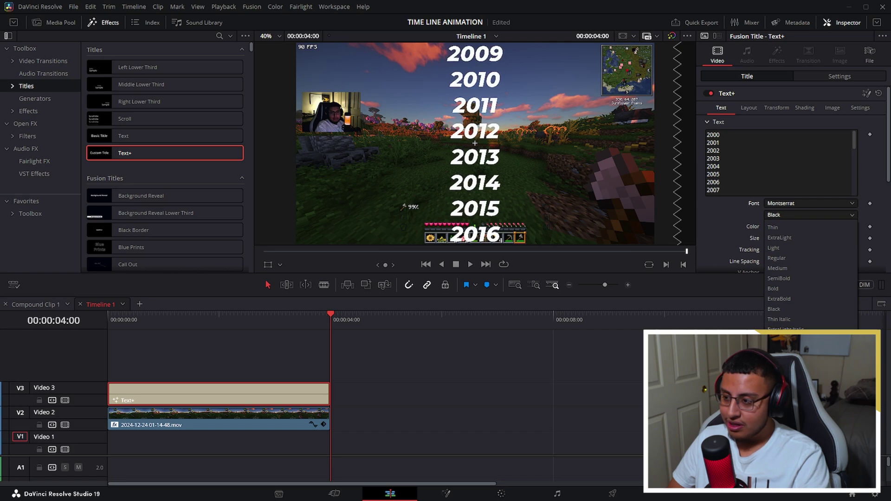
click(789, 390)
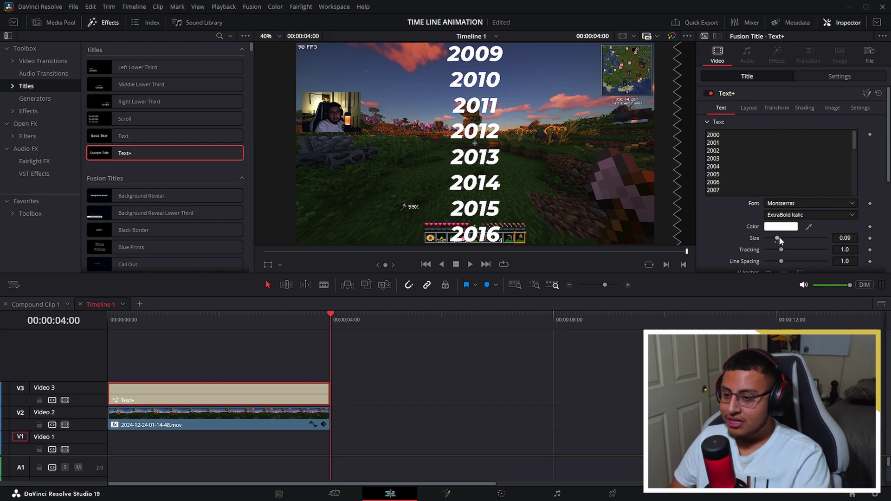
drag(778, 238, 793, 241)
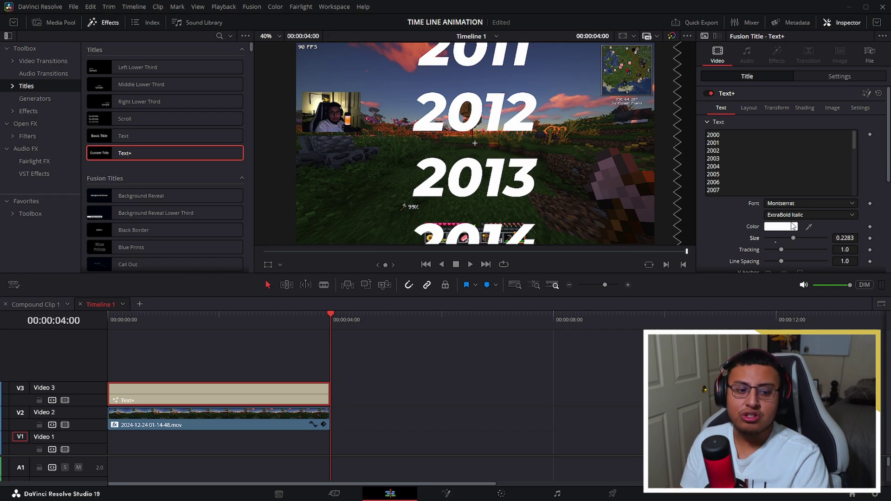
key(Home)
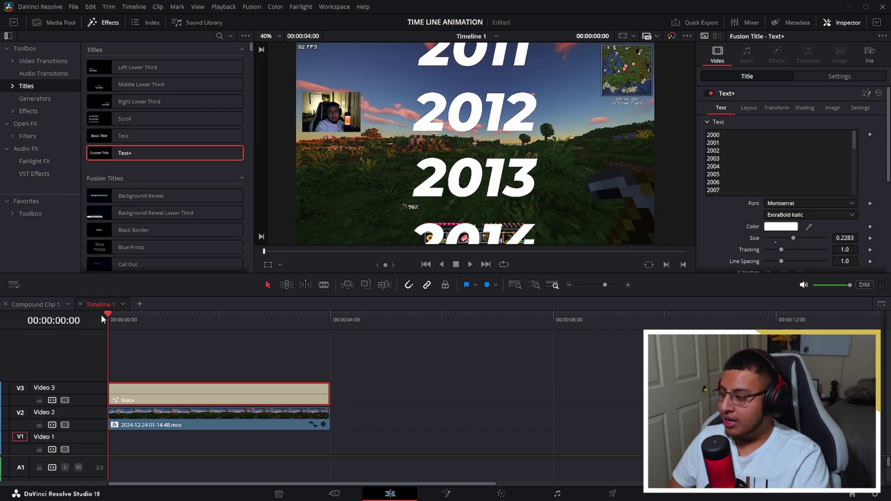
Open the Text+ title in the Fusion page with one output viewer and the Effects panel hidden.
right_click(133, 390)
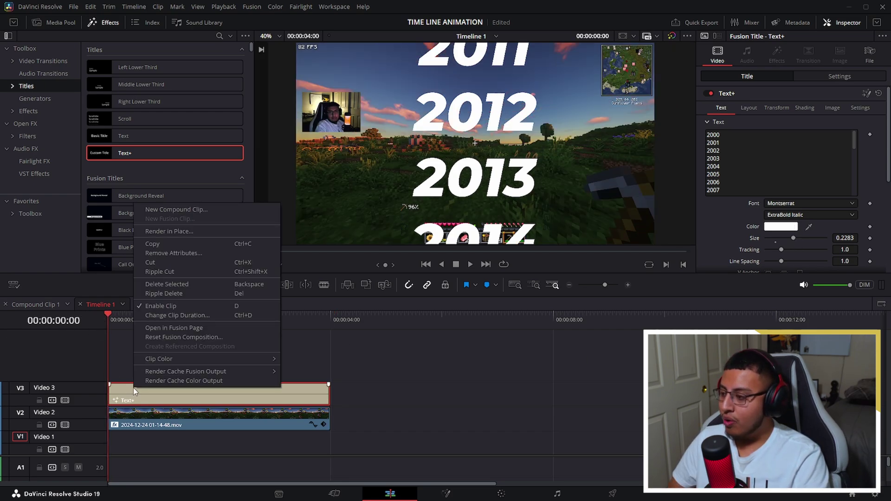
click(178, 328)
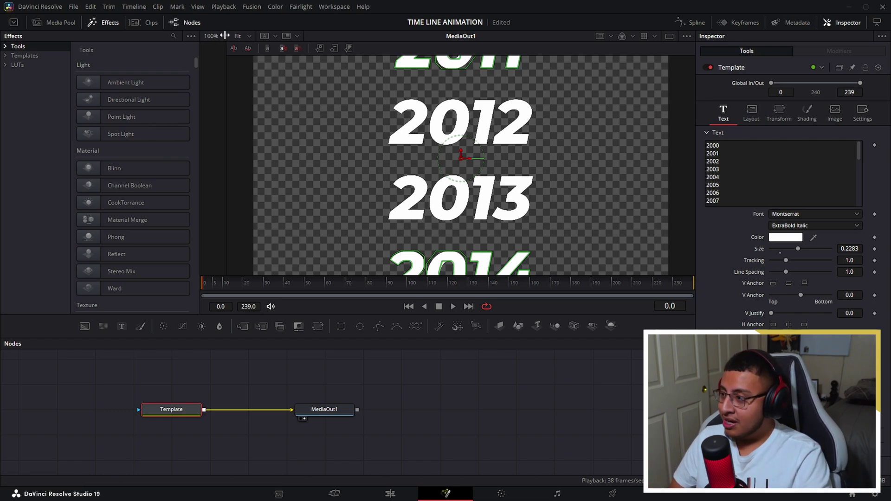
drag(226, 37, 431, 68)
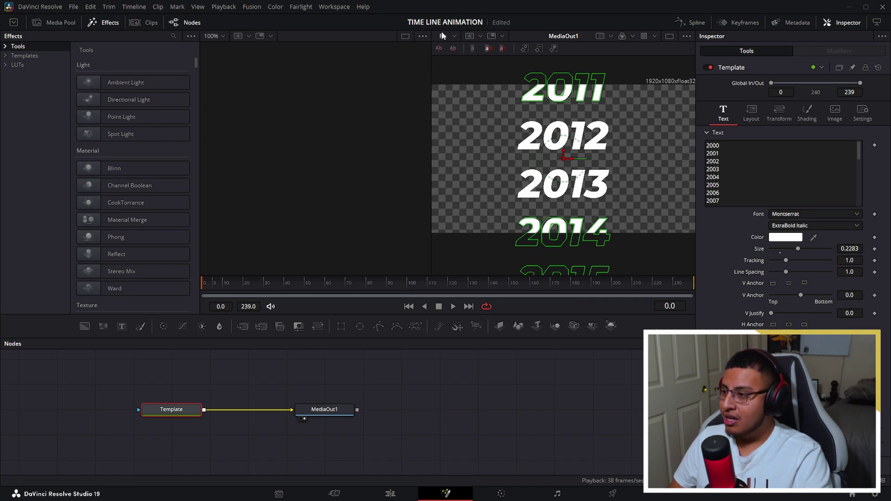
drag(432, 51, 201, 57)
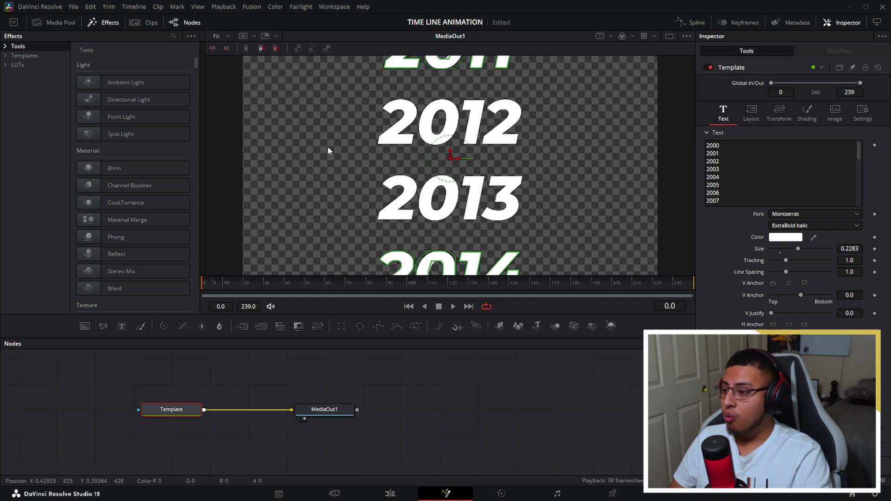
click(93, 25)
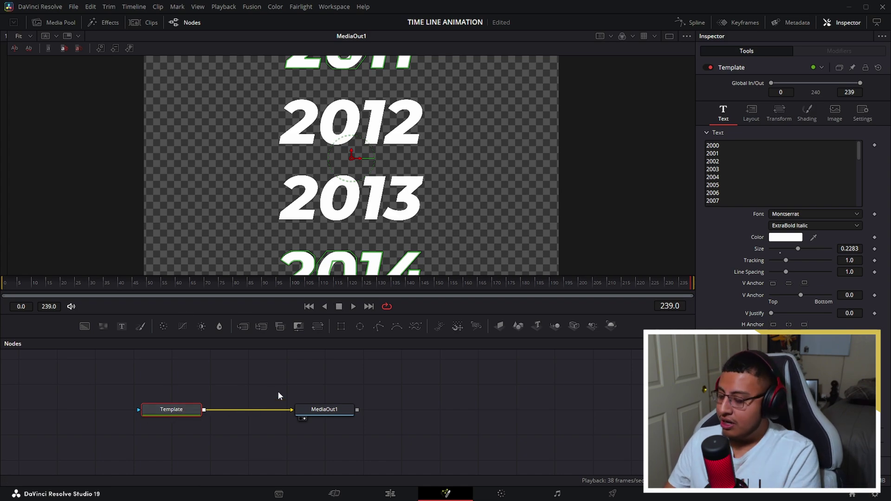
Add a Rectangle1 mask from the Shift+Space tool search, connected to the Template node.
key(shift+space)
text(Motion Blur)
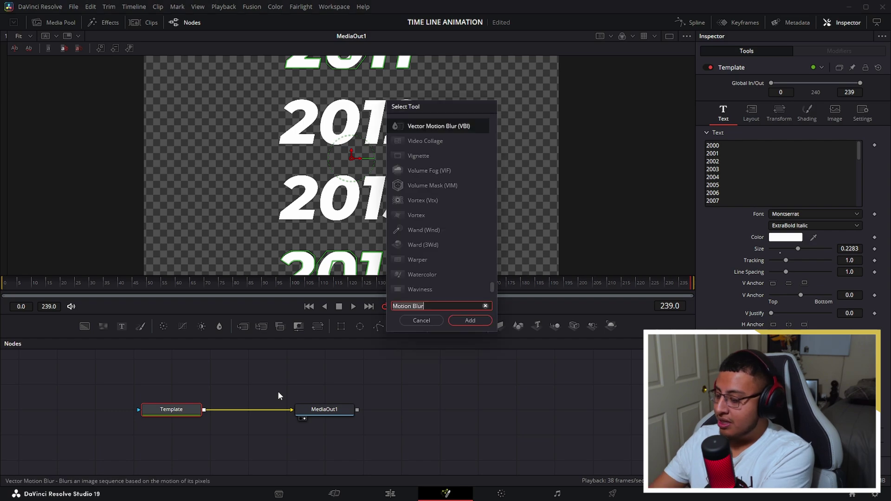
text(rec)
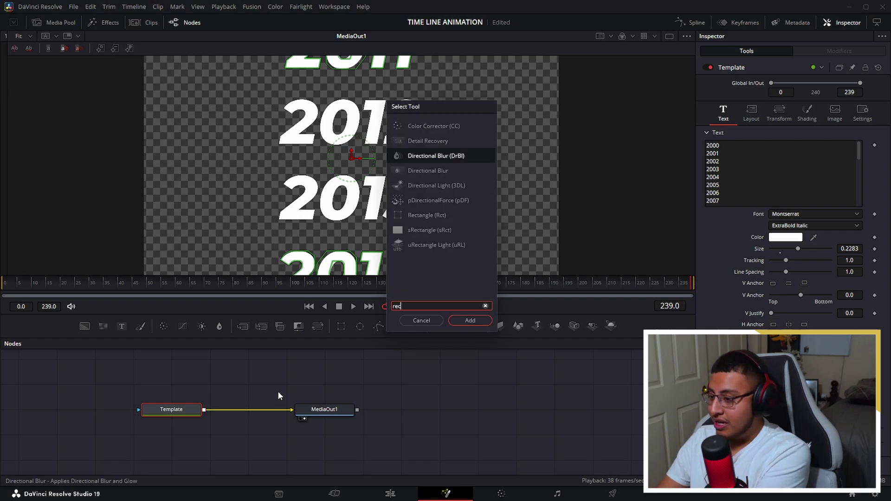
text(tangle)
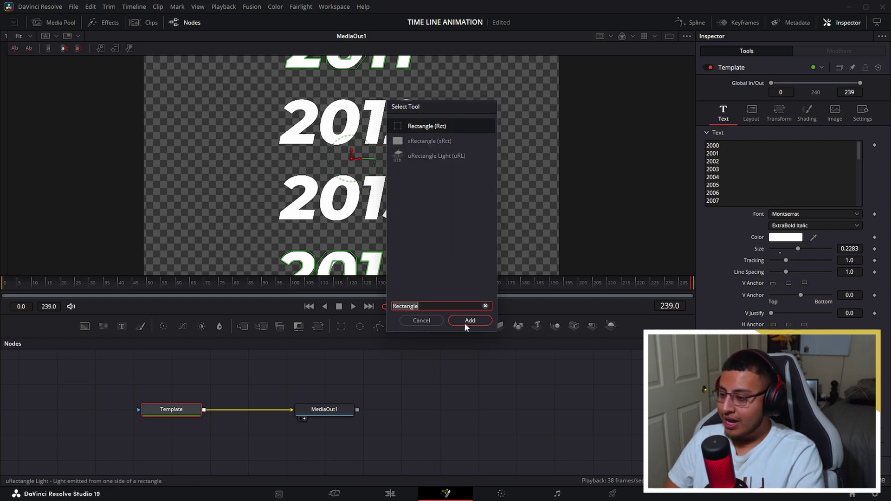
click(464, 323)
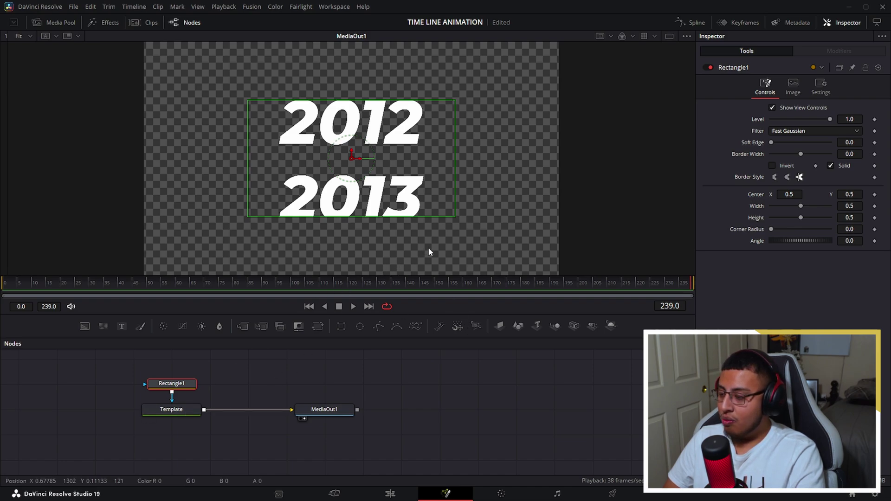
Set the Template text's layout Center Y to -3.546 so 2000 sits centred.
click(173, 411)
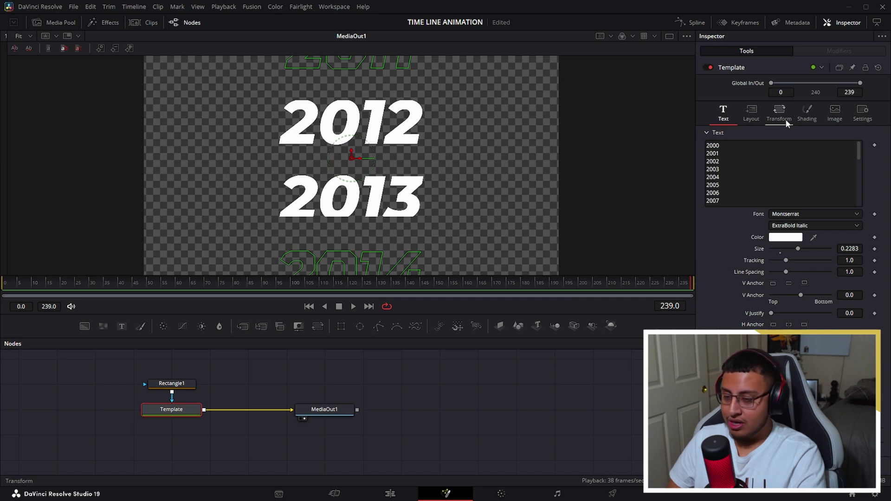
click(759, 118)
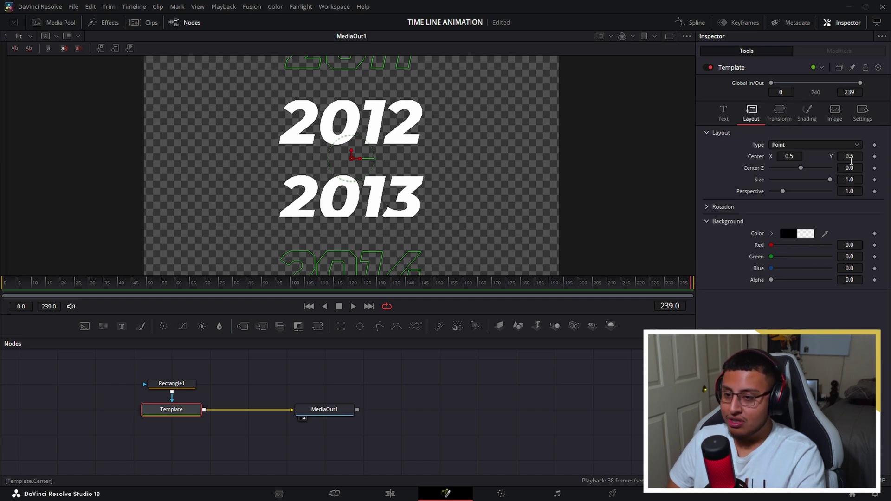
drag(850, 157, 729, 156)
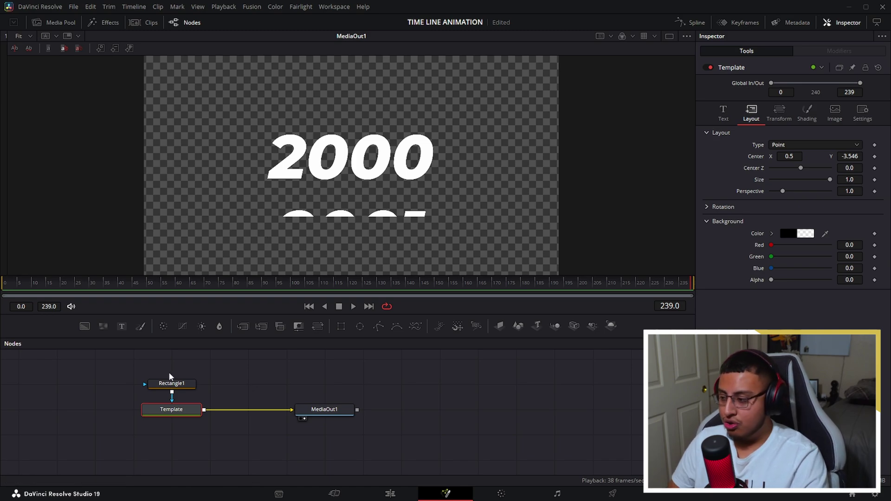
Resize Rectangle1 to about 0.455 by 0.269 so it tightly frames 2000.
click(172, 383)
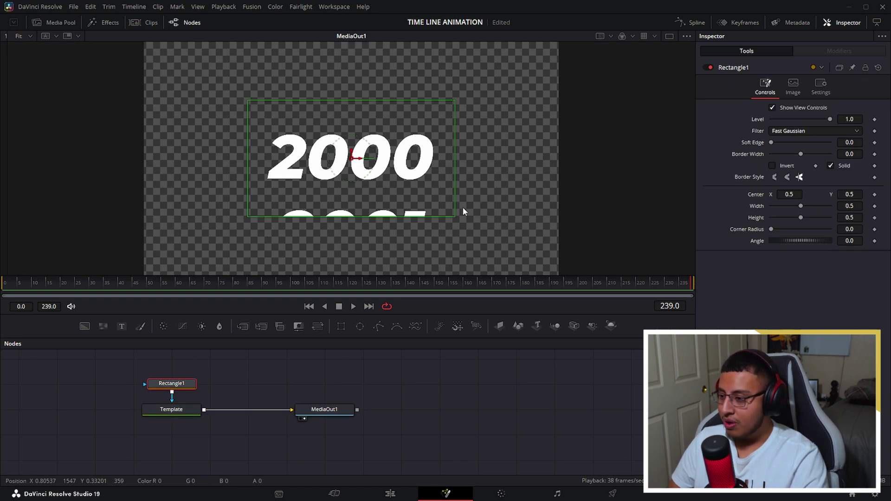
drag(454, 219, 448, 189)
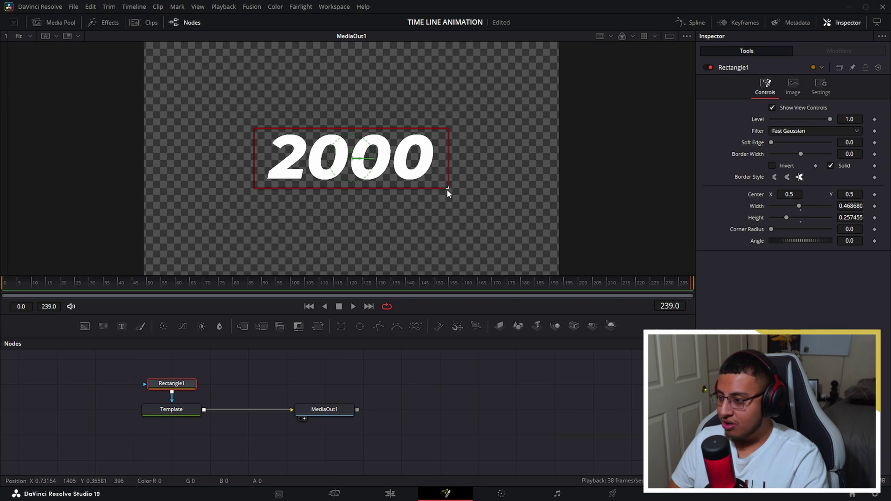
drag(353, 131, 355, 127)
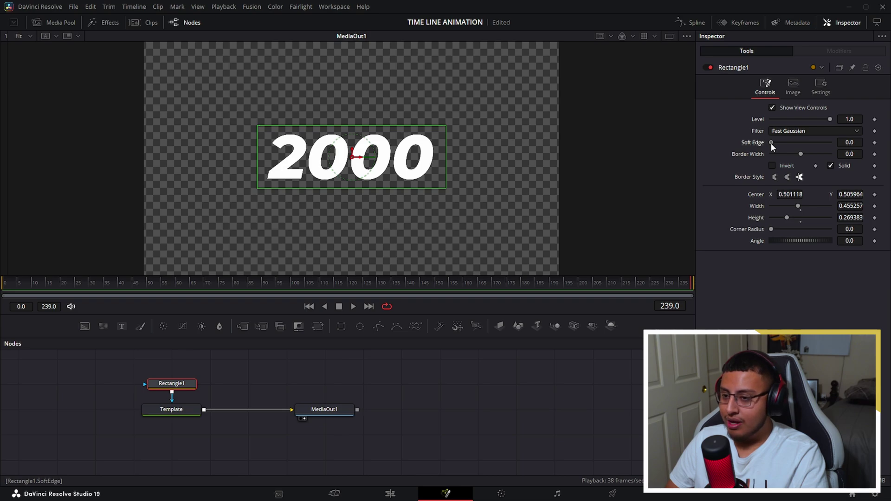
drag(772, 143, 823, 144)
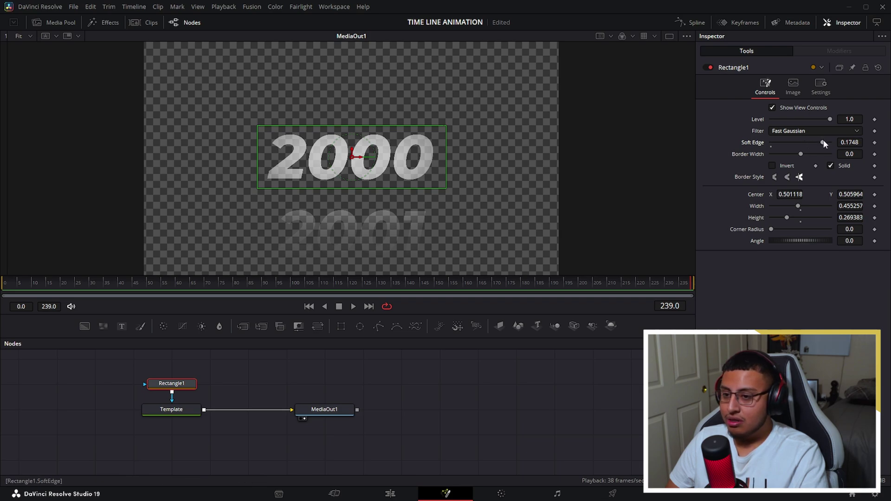
drag(824, 144, 831, 145)
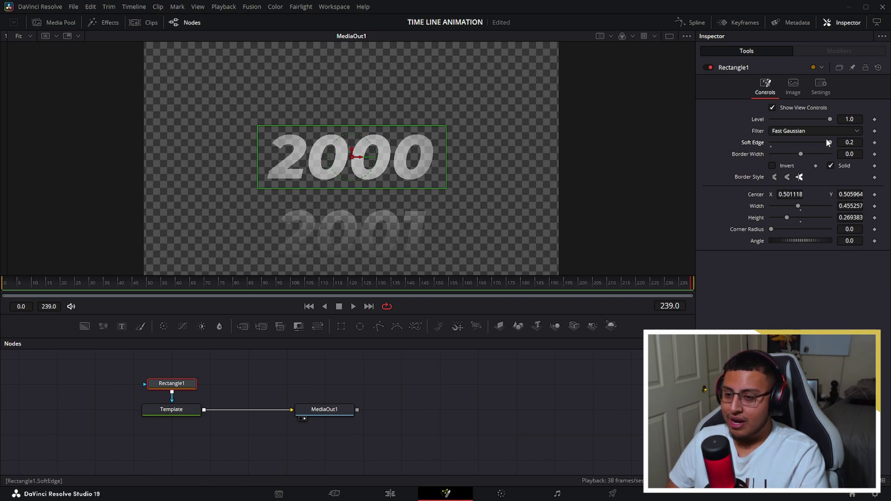
drag(831, 144, 710, 147)
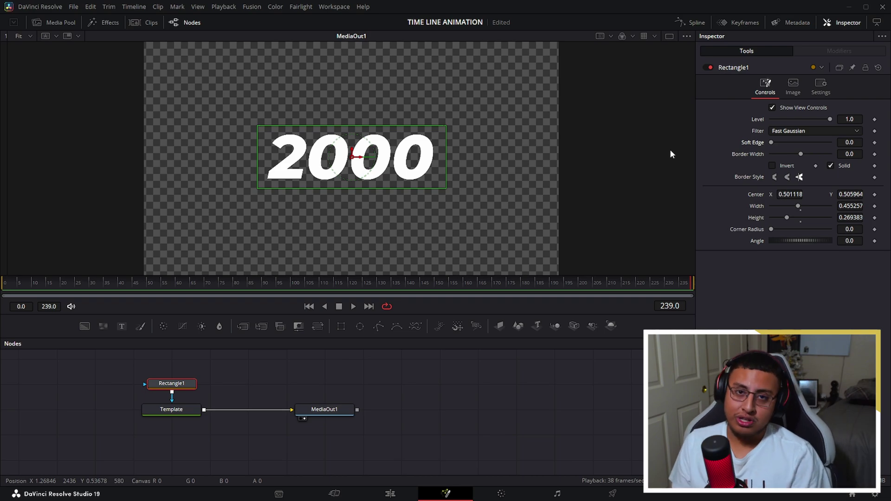
click(171, 410)
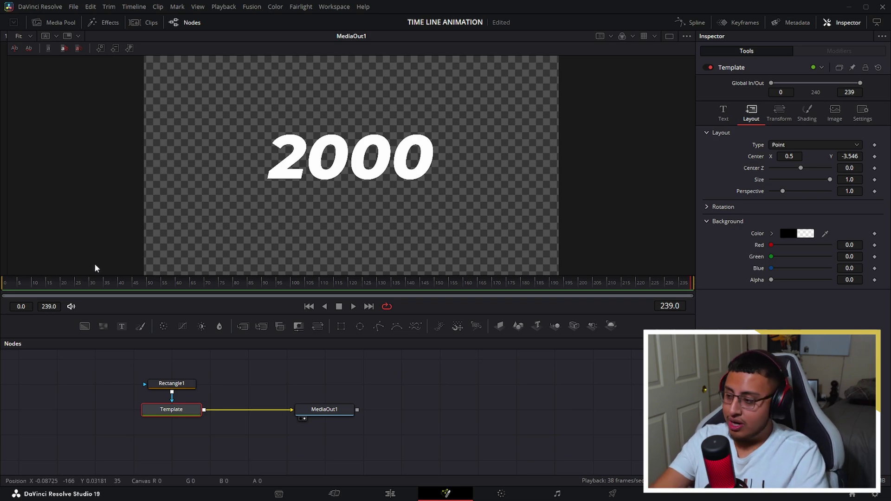
Keyframe the Template character Offset at frames 239 and 40, both at 0.0.
click(780, 113)
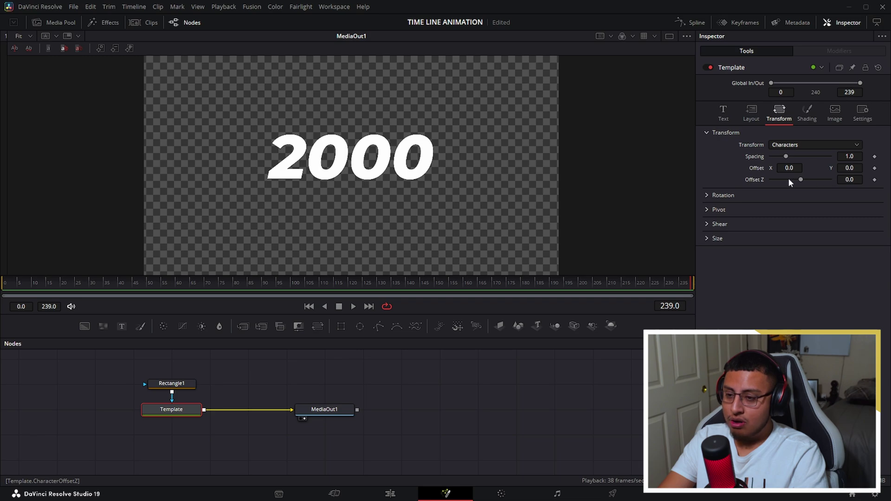
click(875, 169)
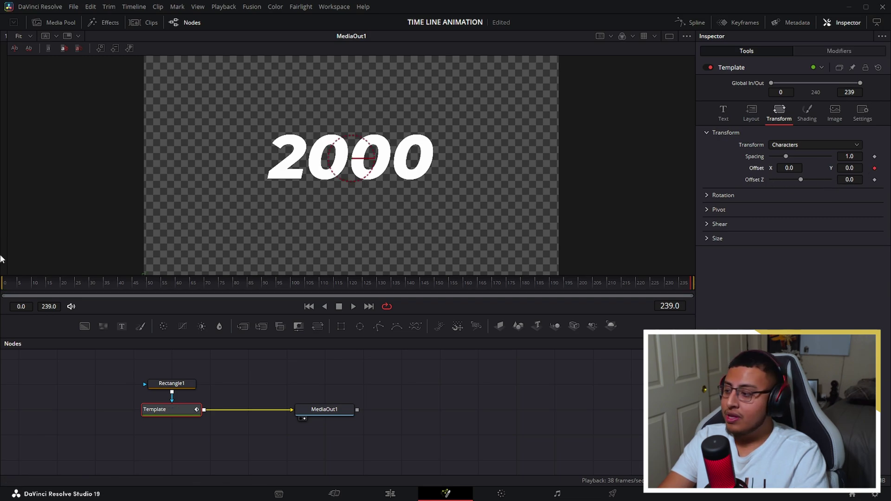
drag(13, 291, 106, 291)
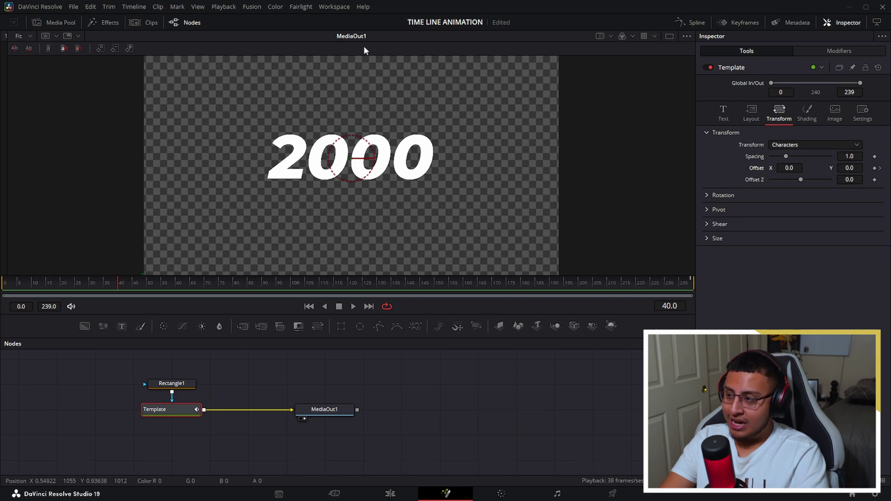
click(876, 169)
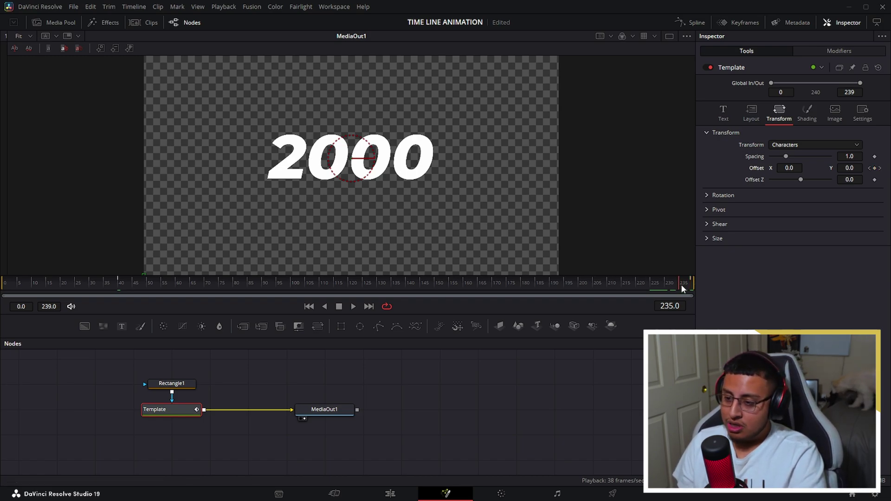
At frame 199, set the character Offset Y to 4.559 so the counter reads 2025.
drag(681, 285, 582, 292)
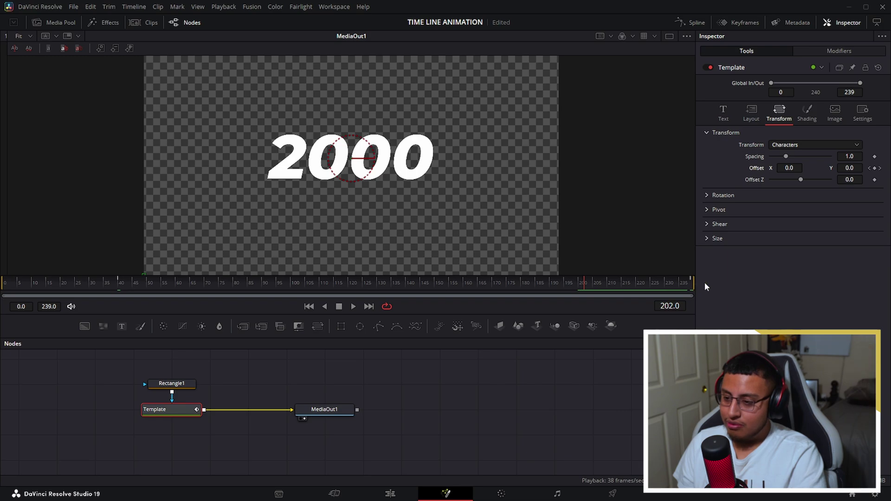
key(End)
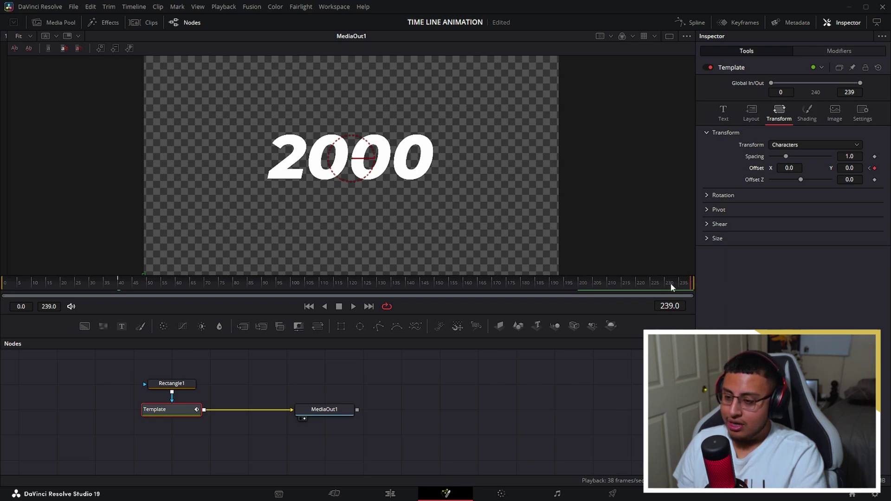
click(576, 285)
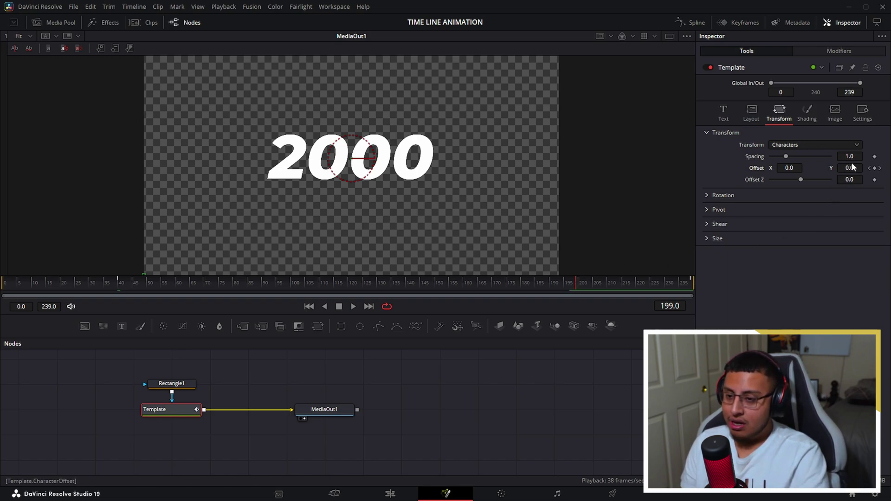
drag(853, 168, 890, 168)
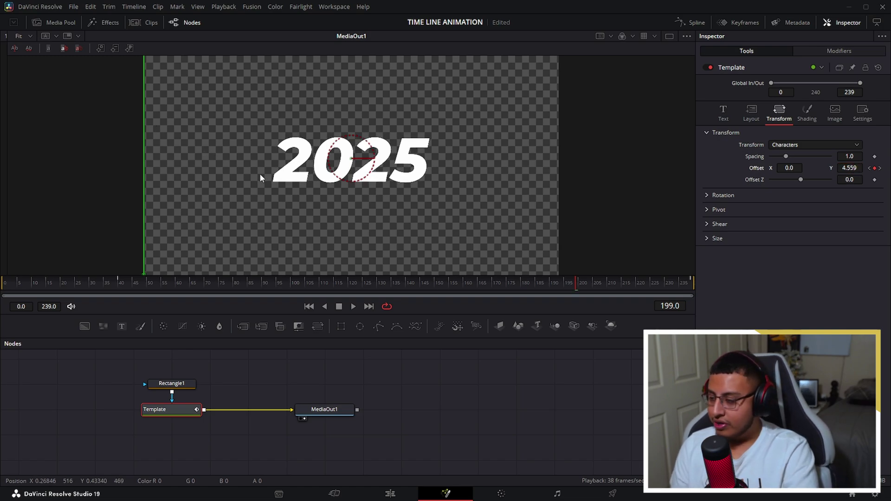
Play the counter from frame 0 to preview it rolling from 2000 to 2025, then return to frame 0.
click(4, 292)
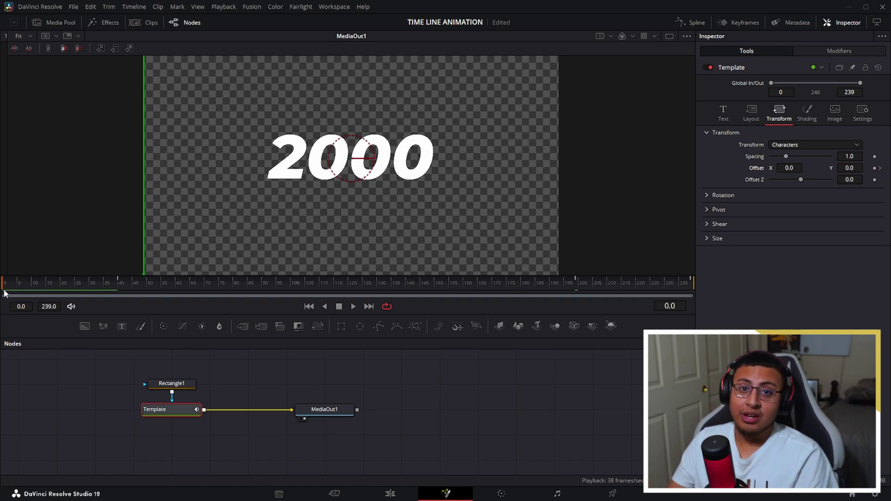
key(space)
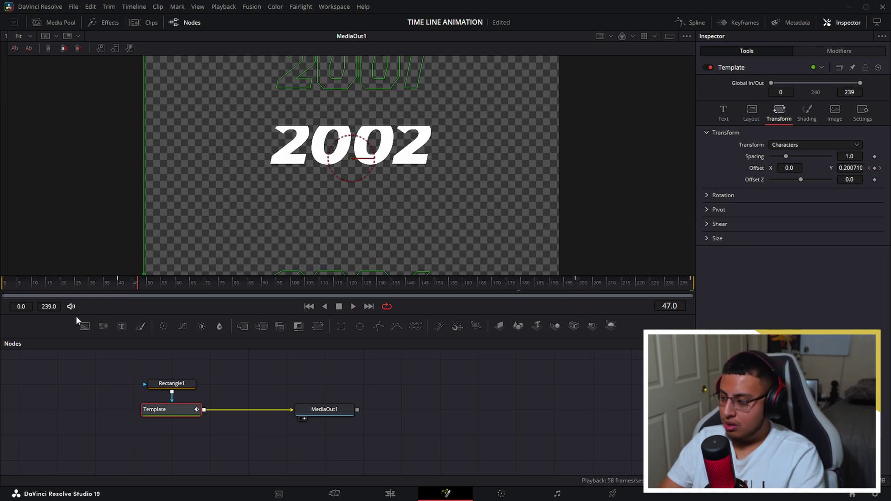
key(space)
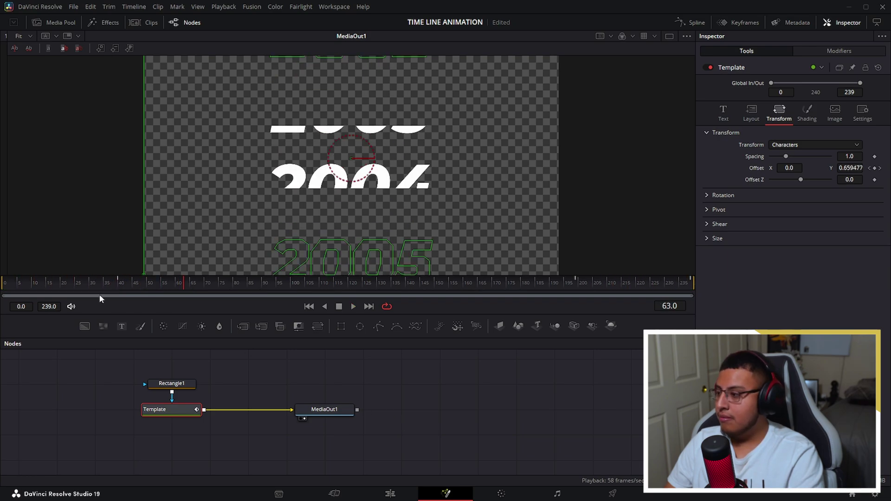
drag(99, 294, 1, 296)
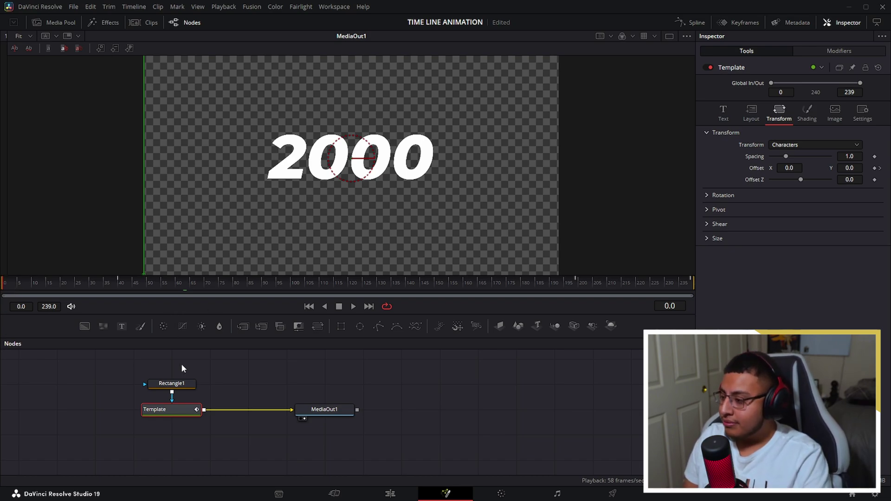
Preview the counter, then set Rectangle1's Soft Edge to 0 at frame 0.
click(174, 386)
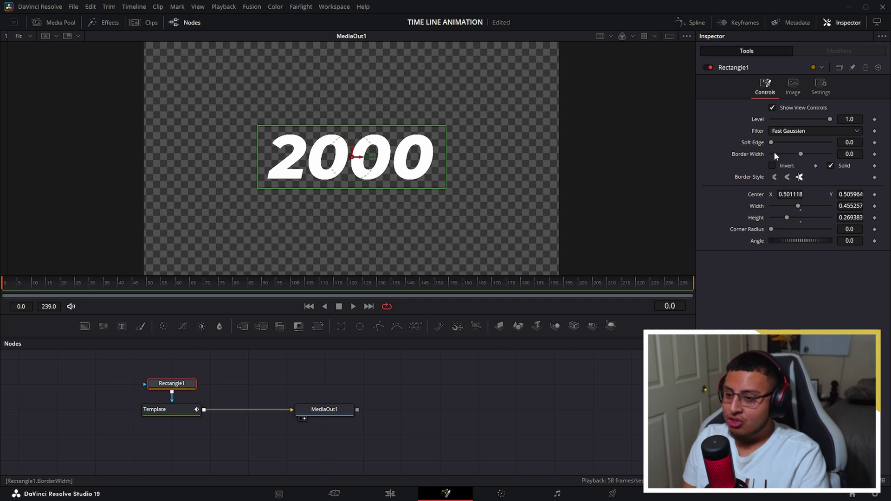
drag(772, 143, 823, 147)
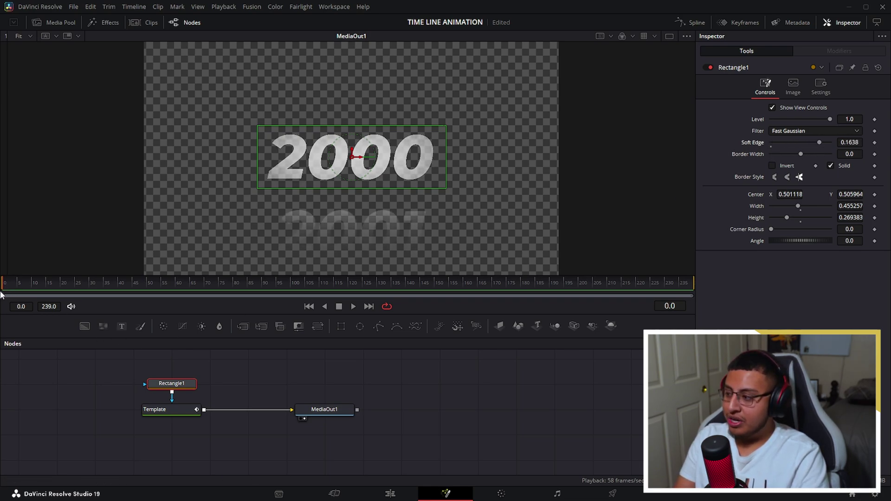
key(space)
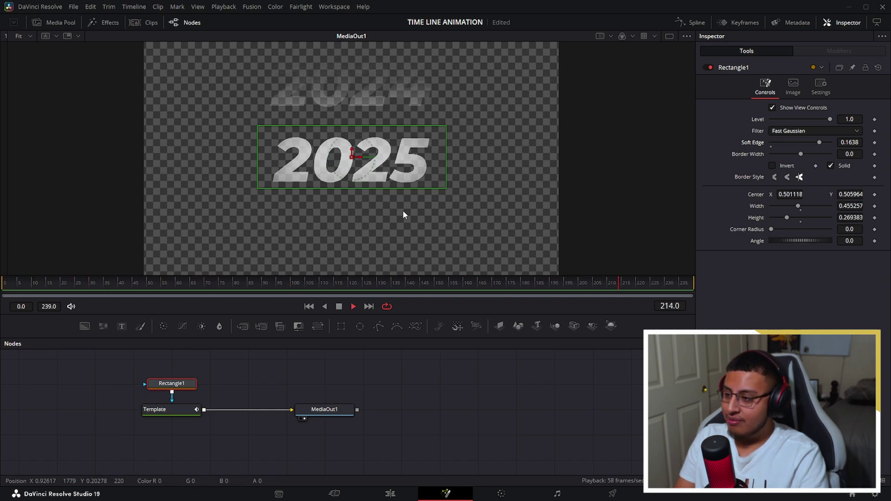
key(space)
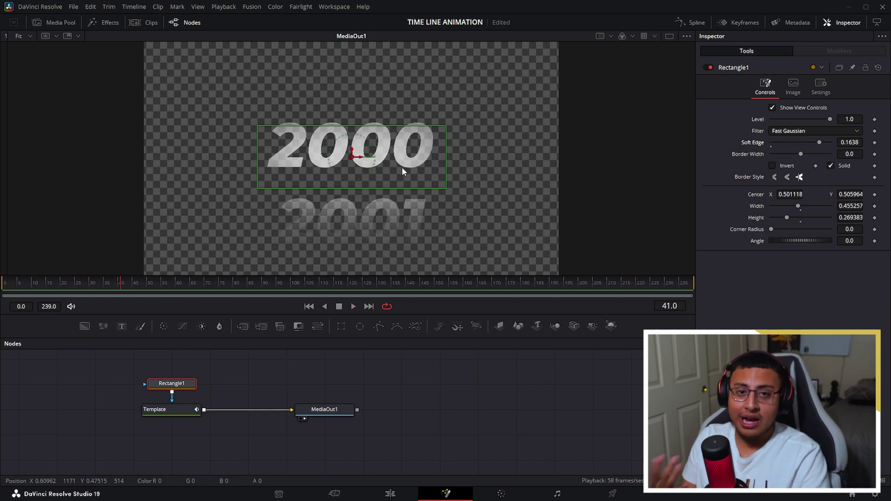
key(Home)
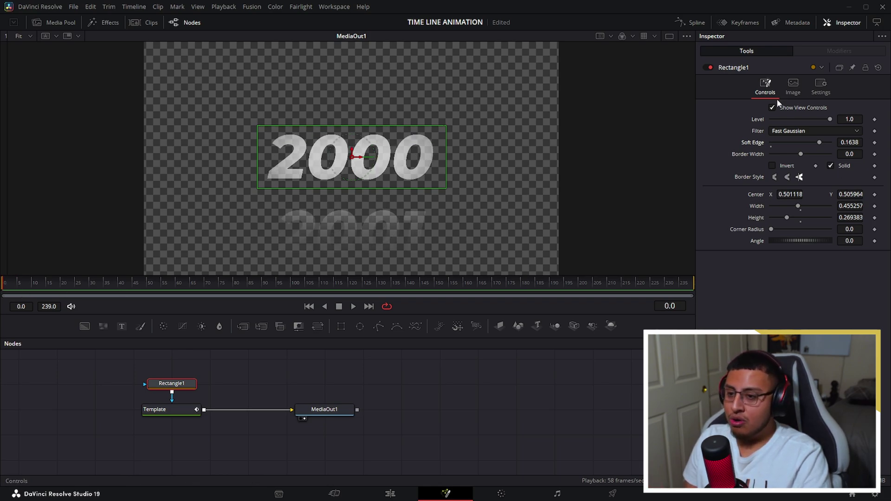
drag(818, 143, 761, 145)
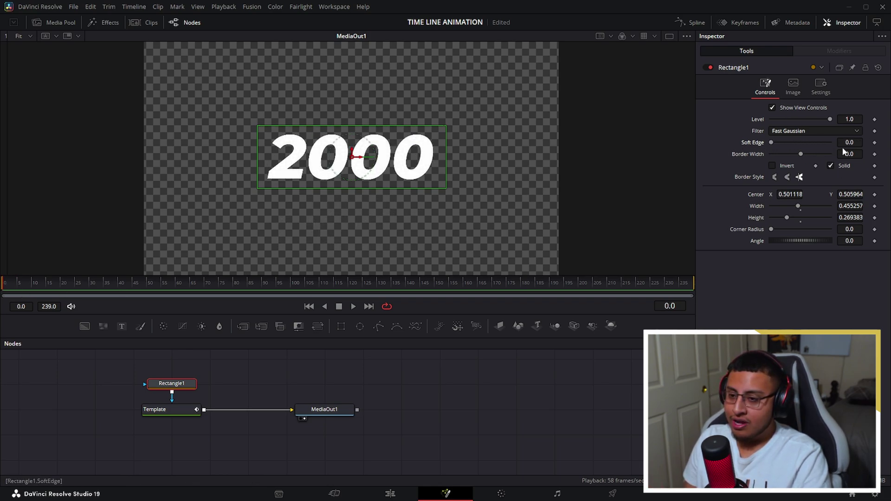
Add Soft Edge keyframes at 0 on frames 0 and 40.
click(874, 143)
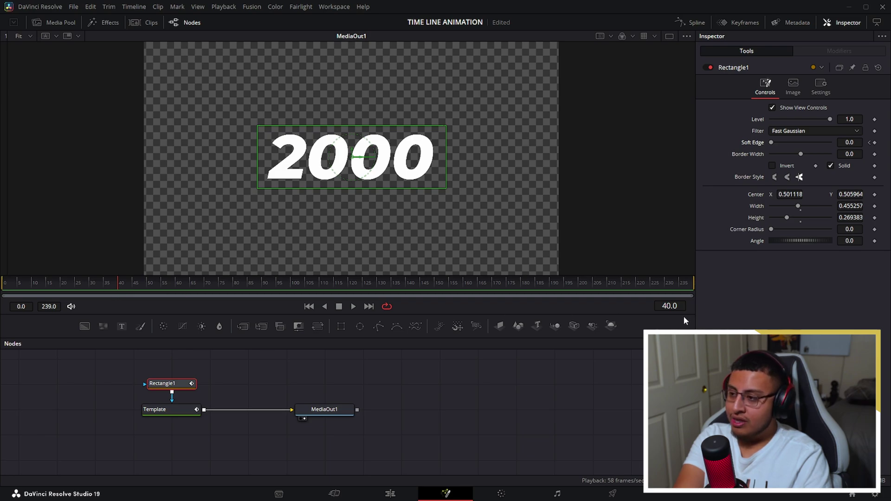
key(Right)
key(Left)
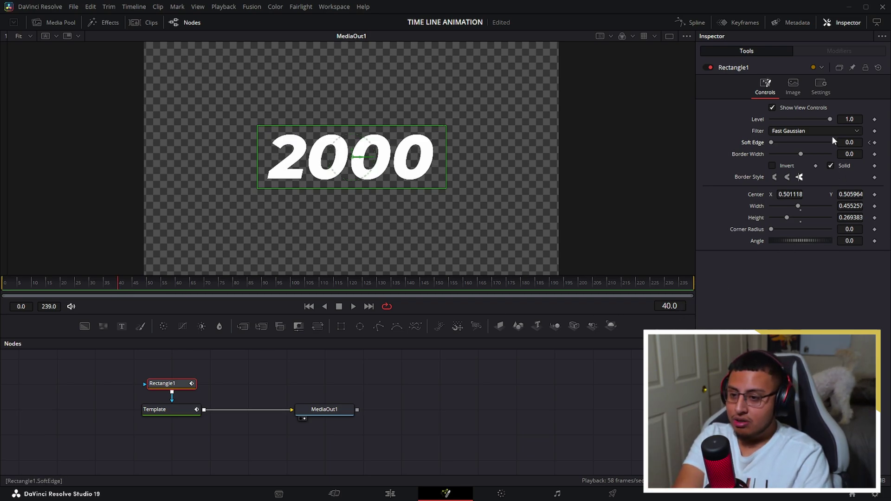
click(875, 143)
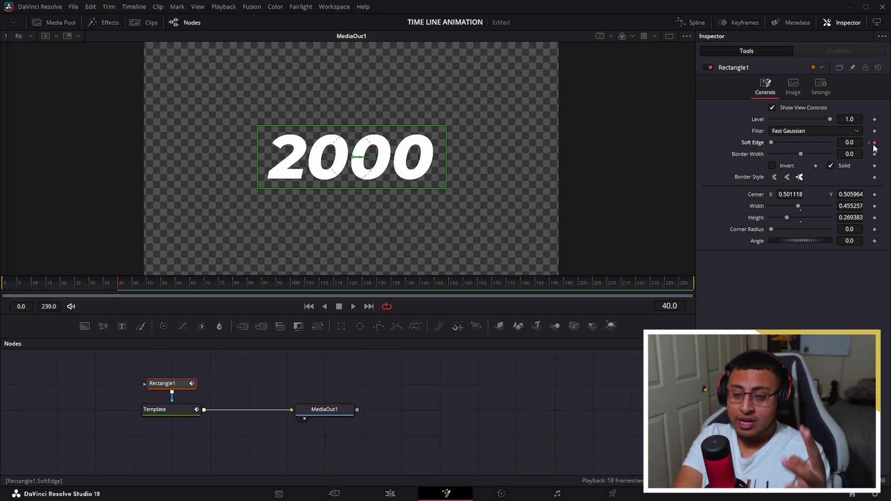
Set the Soft Edge to 0.06 at frame 43.
key(Right)
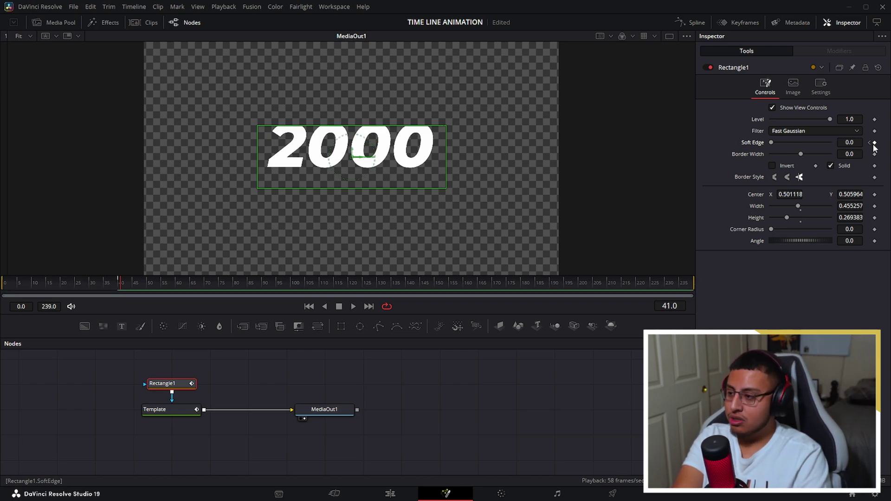
key(Right)
key(Right)
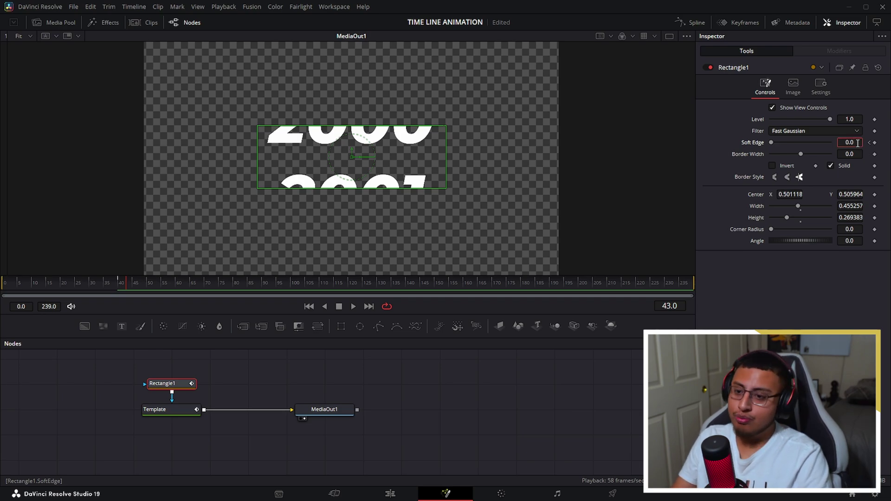
text(0.06)
key(Tab)
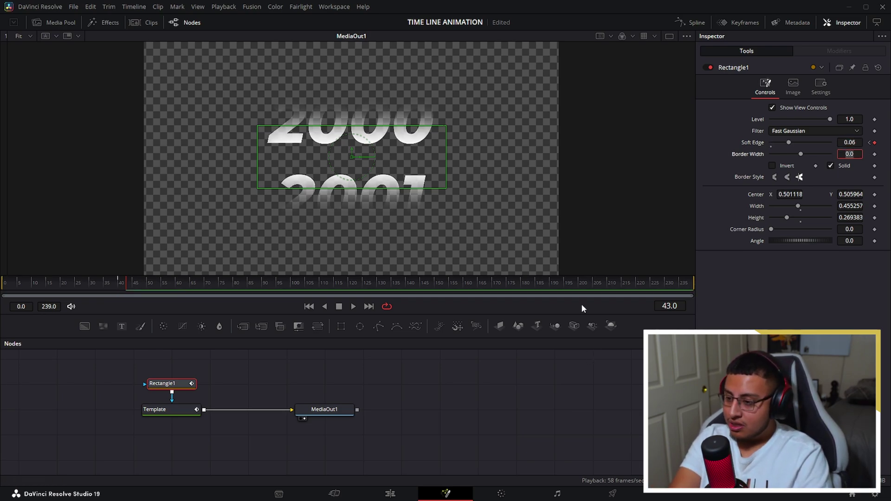
Add a Soft Edge keyframe at 0 on frame 199.
click(599, 284)
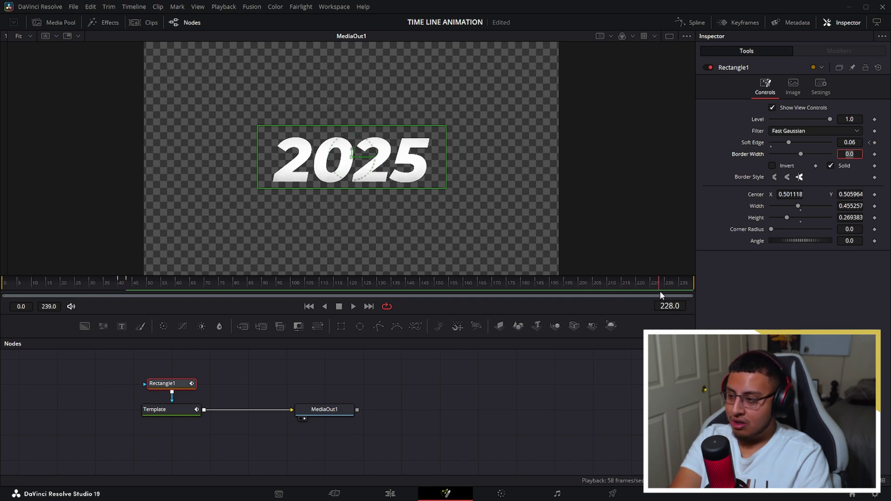
drag(615, 294, 576, 294)
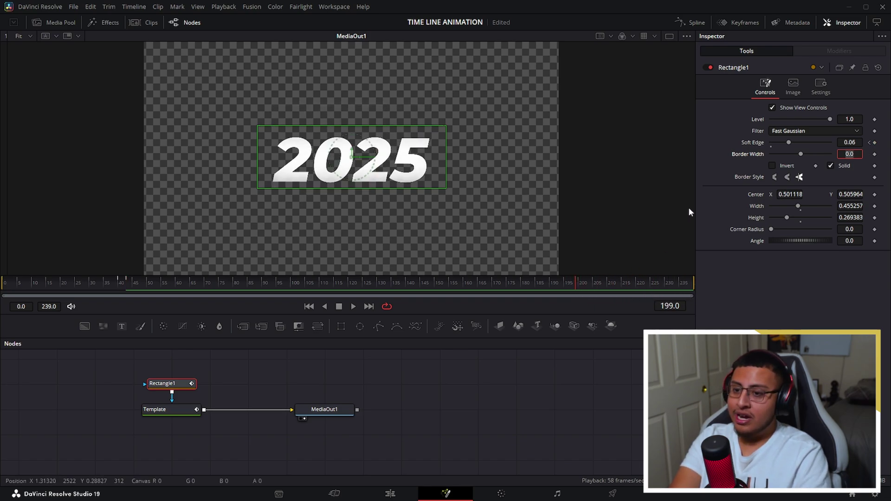
click(875, 143)
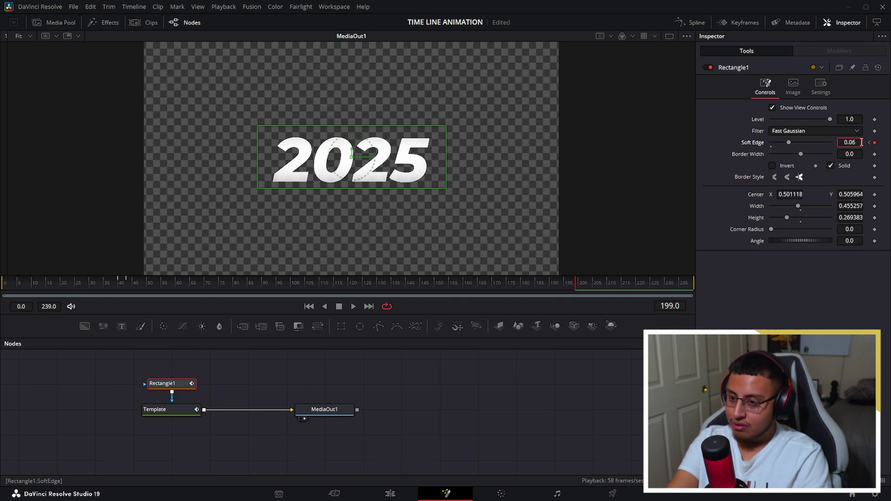
key(BackSpace)
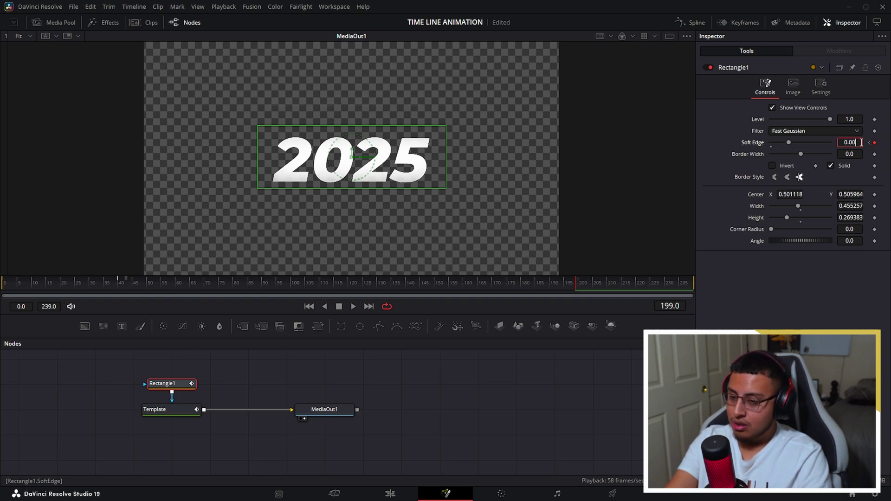
key(Tab)
Check nearby frames, then set the Soft Edge to 0.06 at frame 196.
click(576, 283)
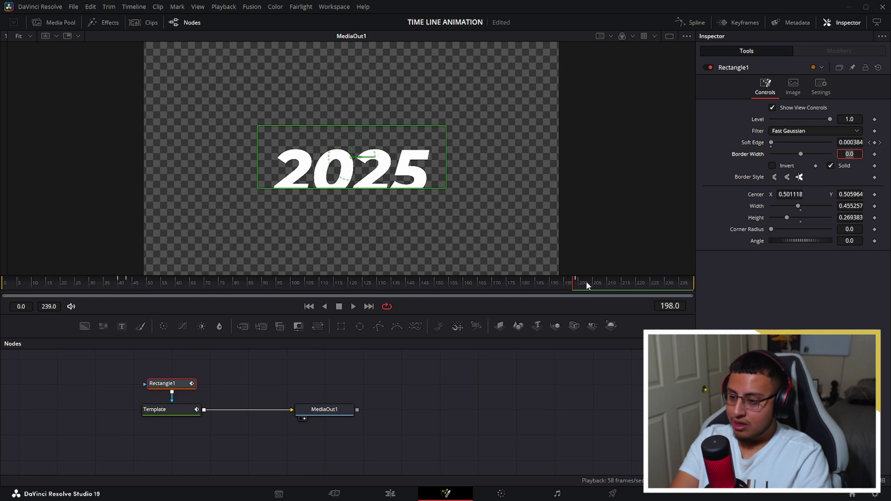
click(578, 284)
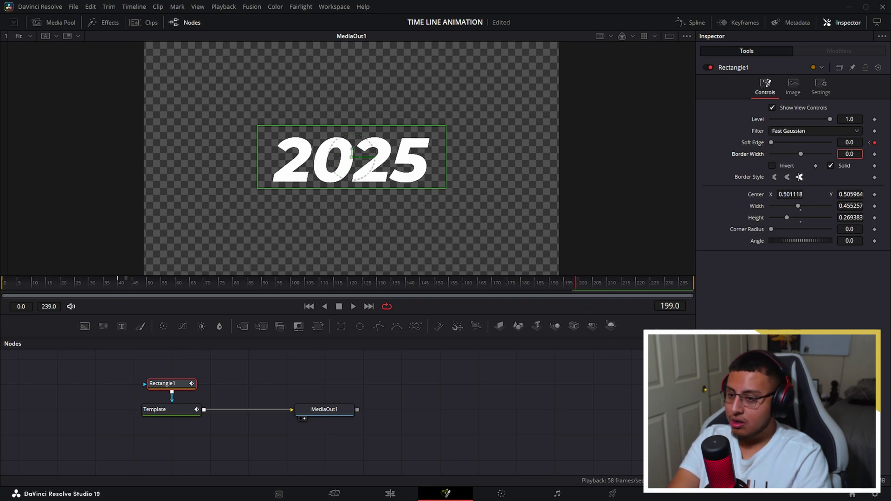
click(581, 287)
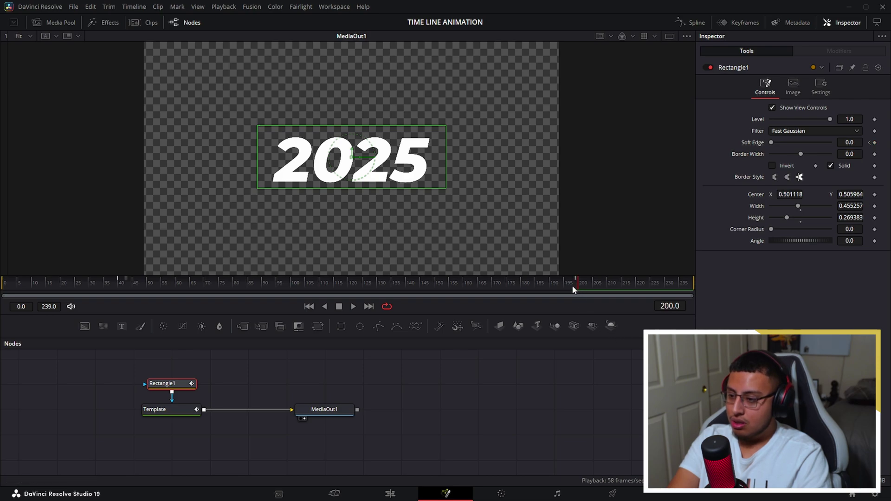
click(572, 286)
click(576, 288)
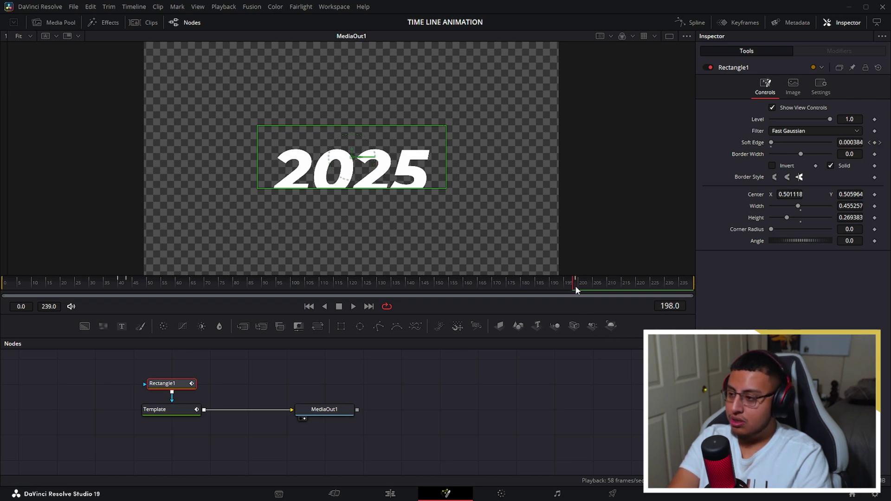
key(Left)
key(Left)
key(Left)
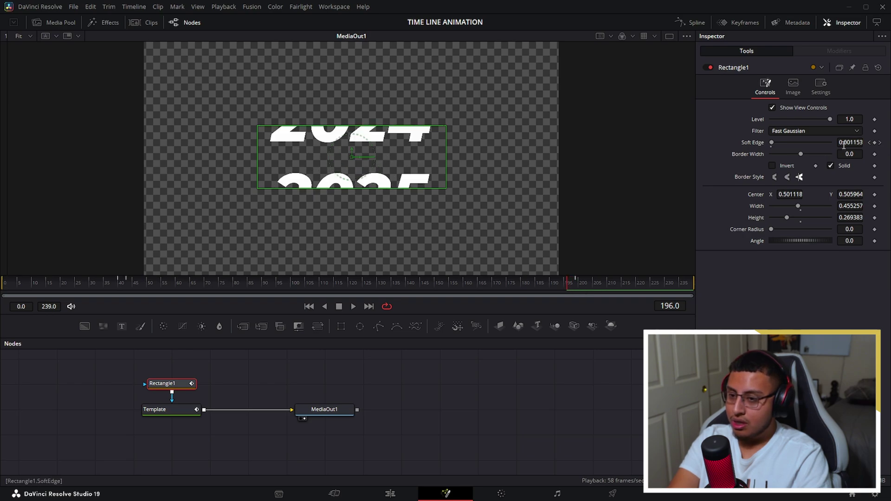
click(847, 143)
text(0.06)
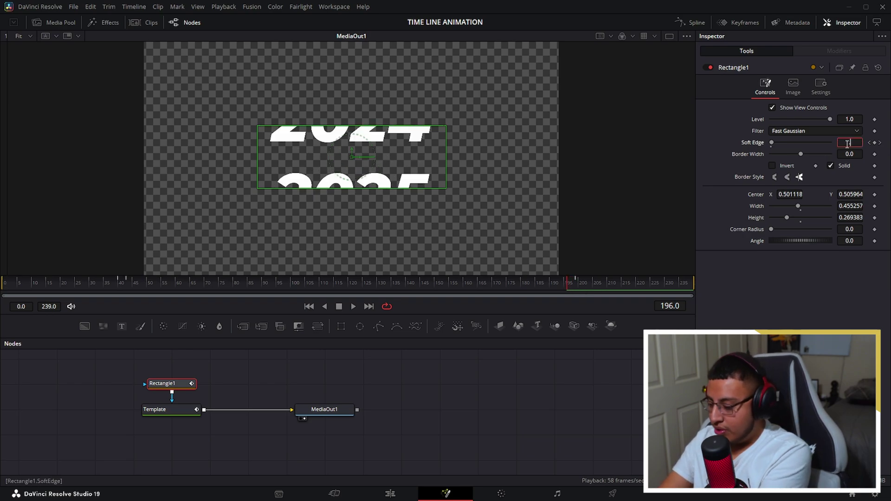
key(Tab)
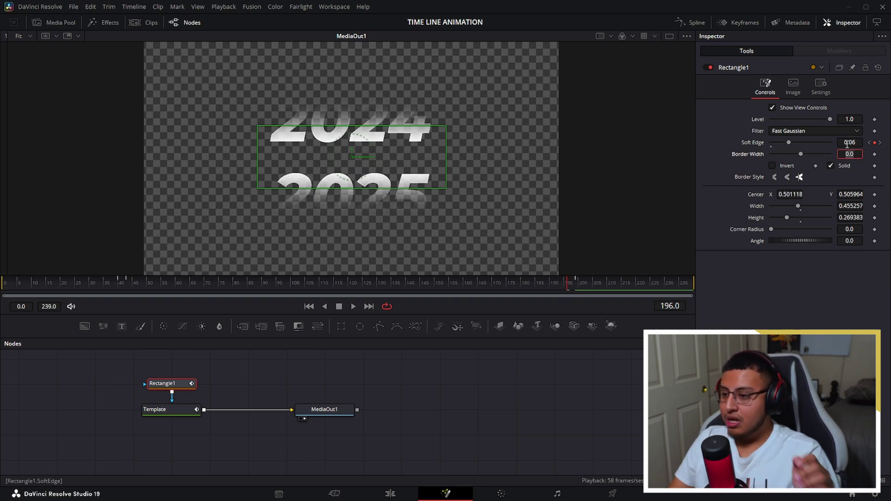
click(10, 284)
drag(12, 288, 4, 288)
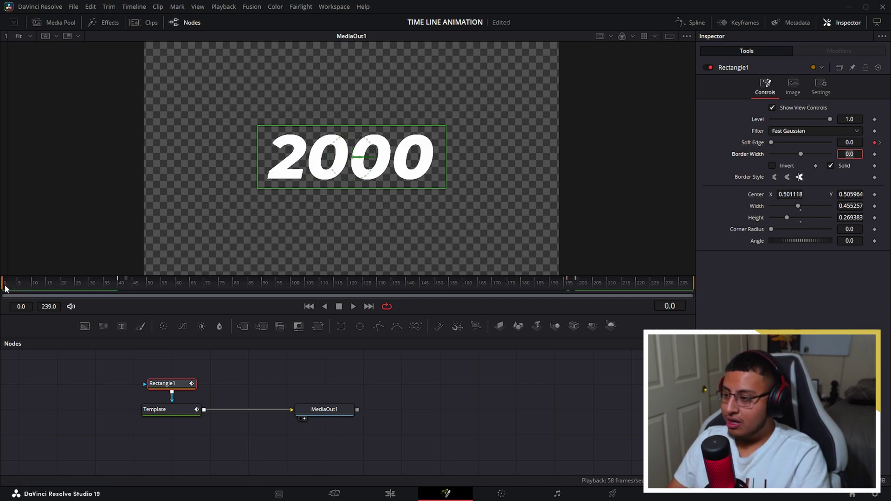
key(BackSpace)
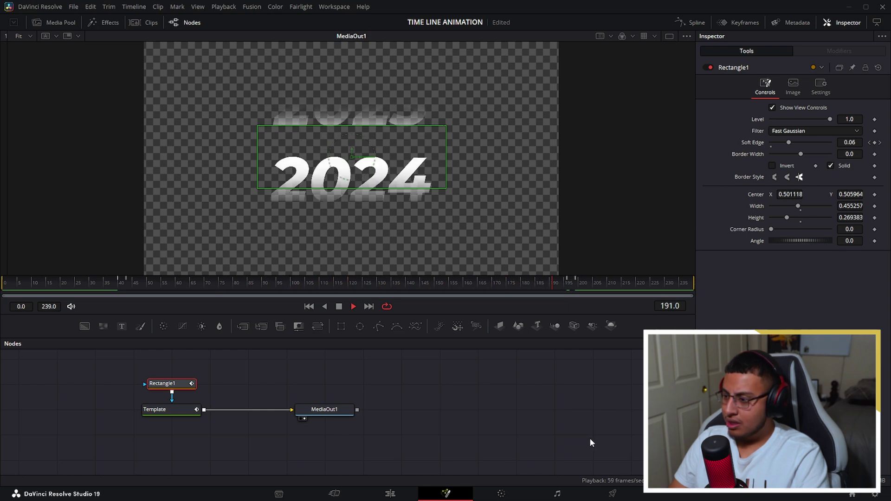
drag(549, 290, 279, 338)
click(1, 283)
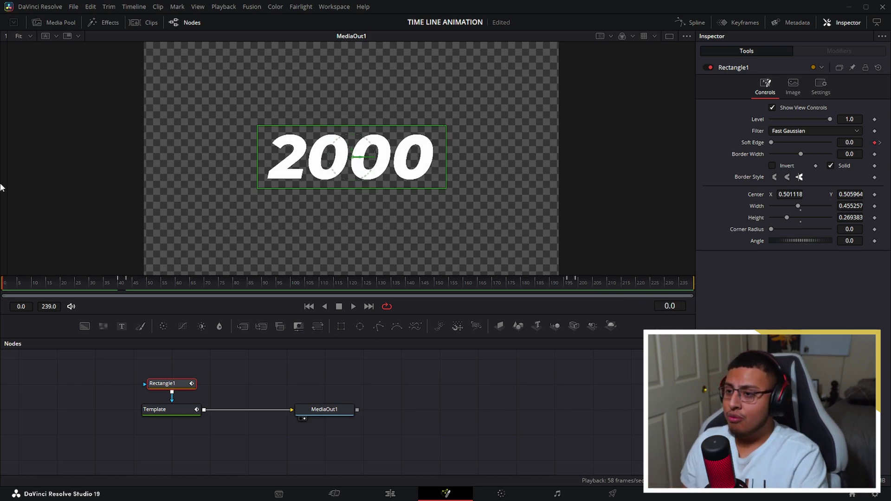
In the Spline editor, smooth all Rectangle1 Soft Edge and Template Displacement keyframes.
click(690, 28)
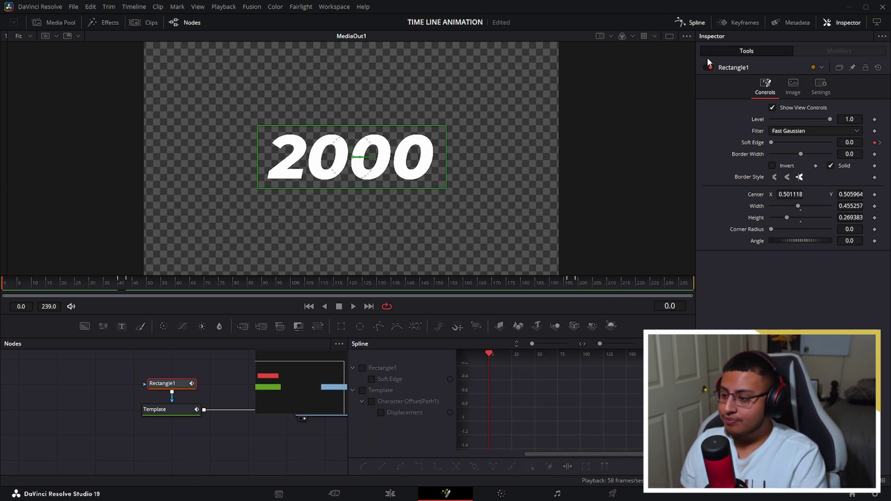
click(362, 368)
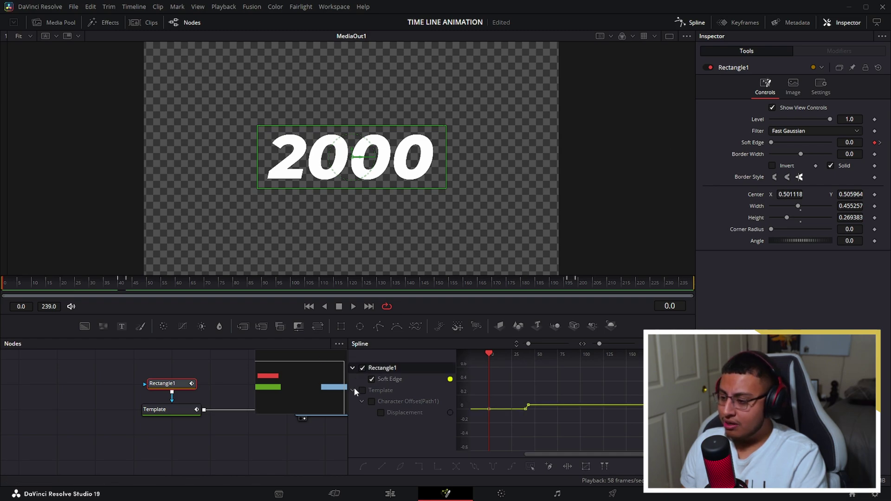
click(362, 391)
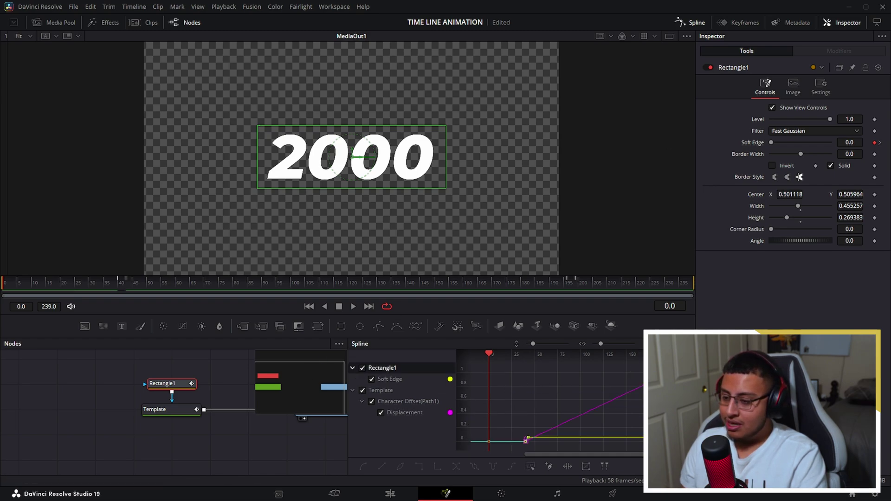
click(586, 466)
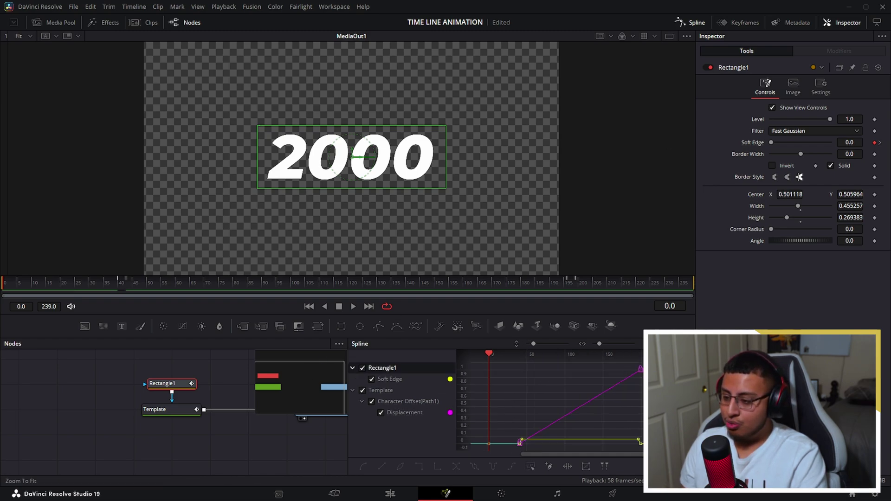
drag(474, 366, 648, 451)
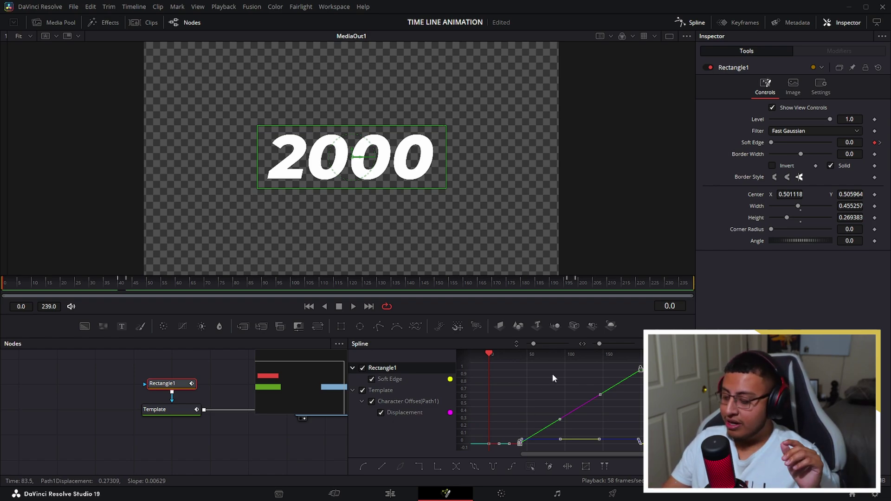
key(s)
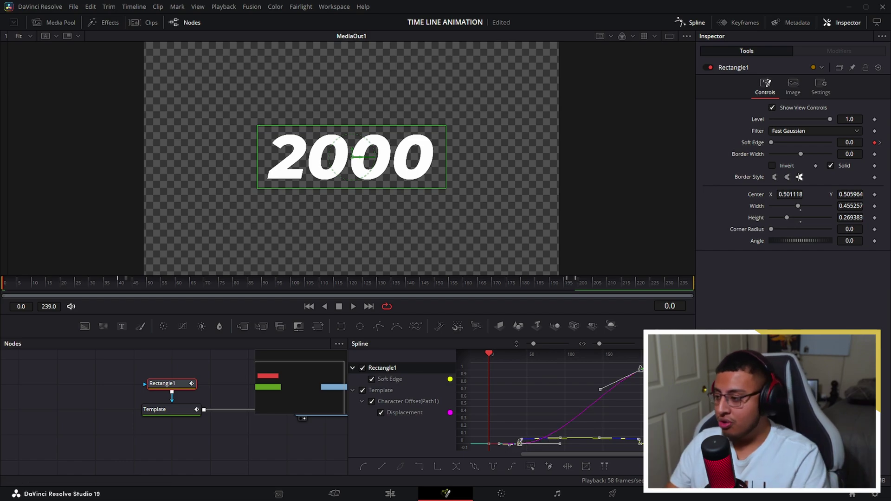
Check the eased animation on the Edit timeline, then return to the Fusion node view.
click(3, 285)
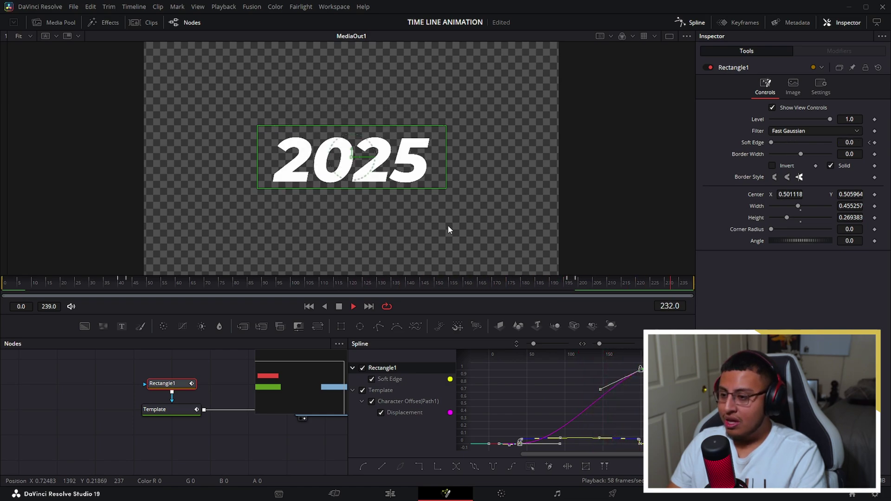
click(392, 496)
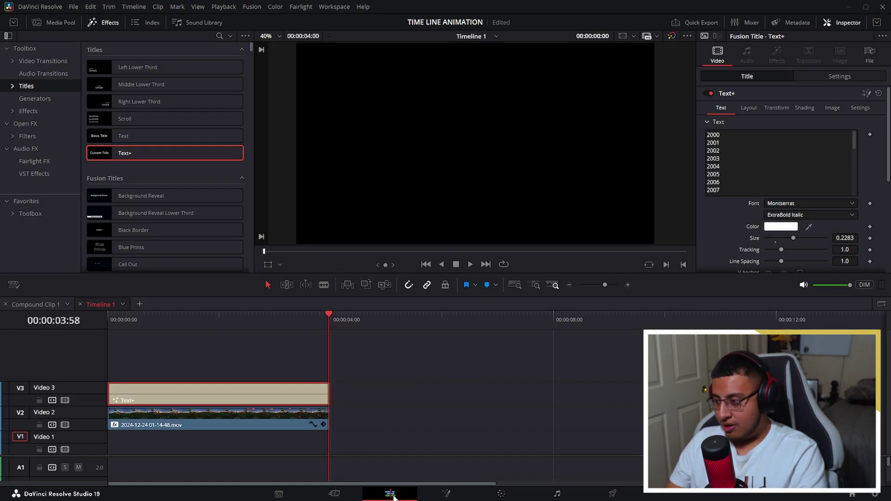
click(106, 318)
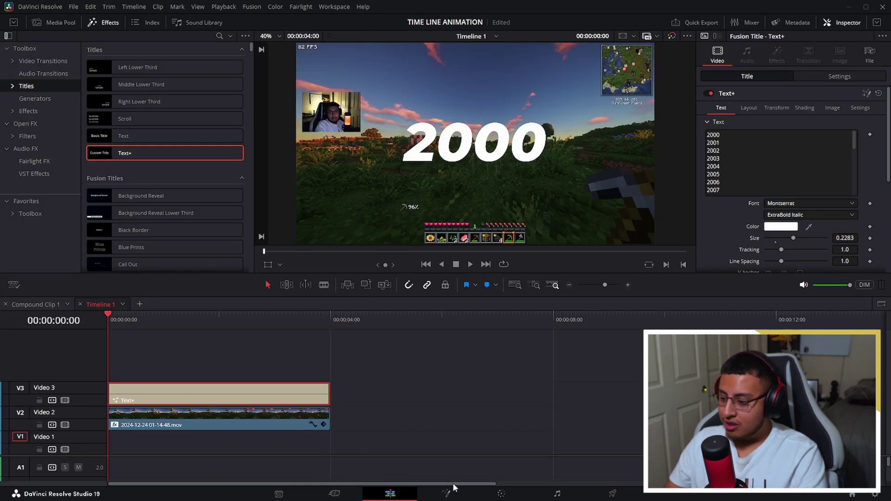
click(447, 495)
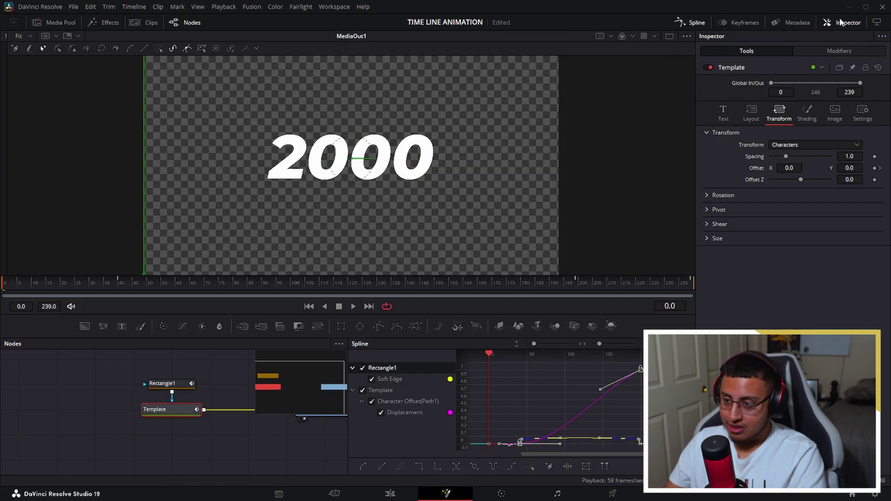
Insert a Motion Blur node between the Template text and MediaOut1.
click(702, 22)
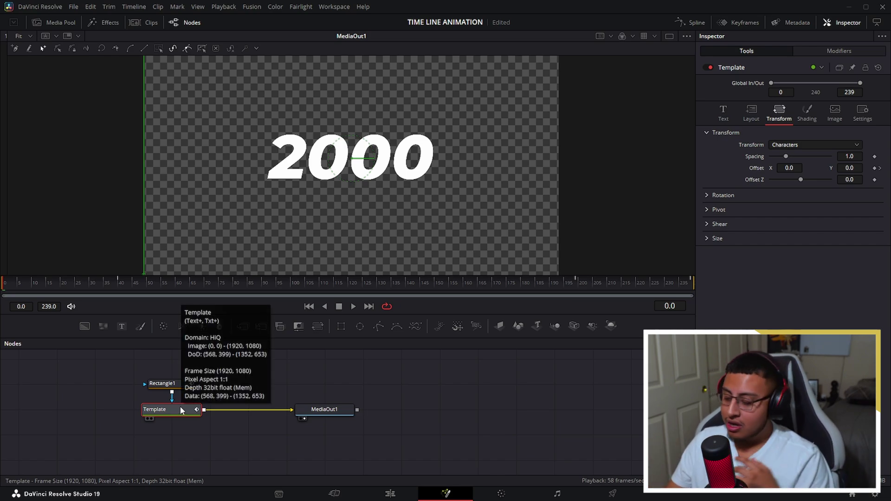
key(shift+space)
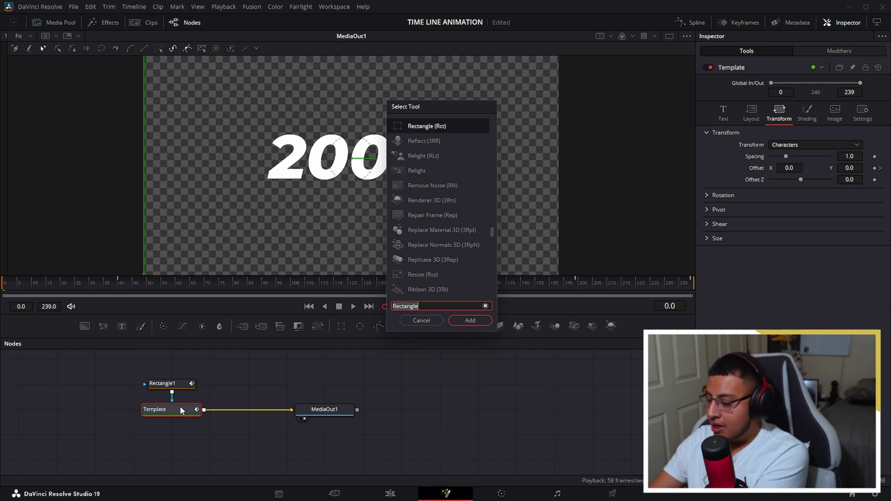
text(moto)
key(BackSpace)
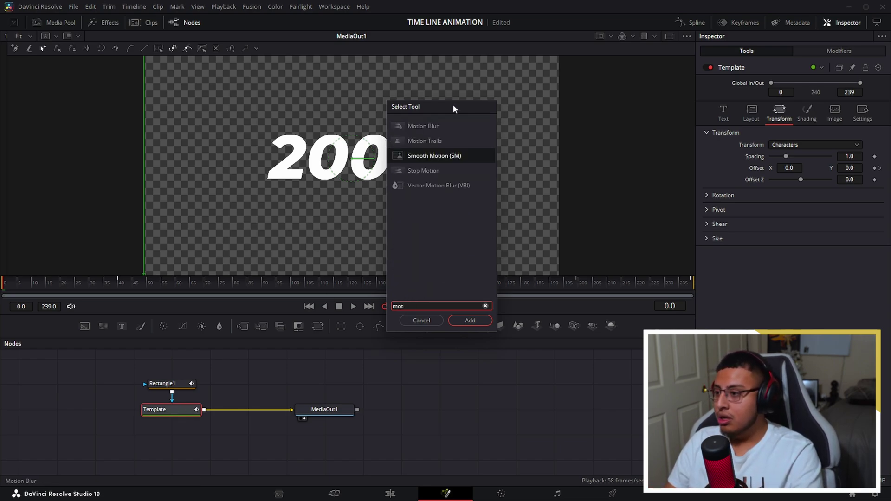
click(439, 129)
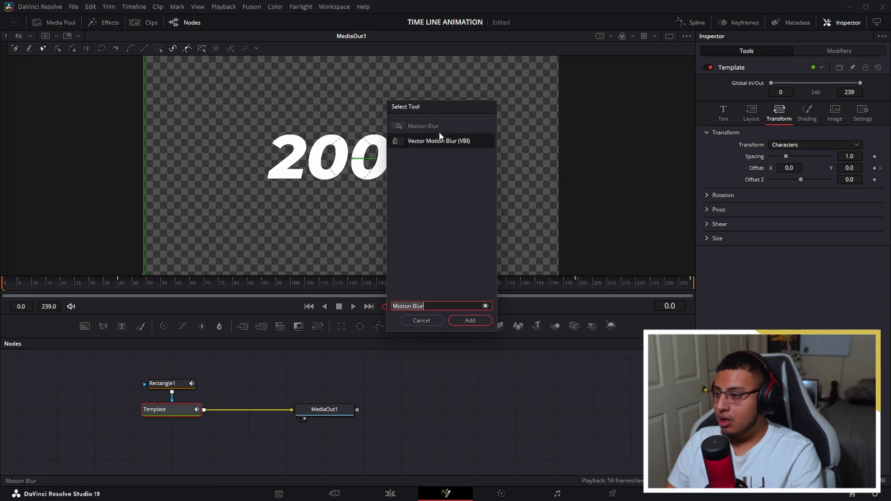
click(473, 320)
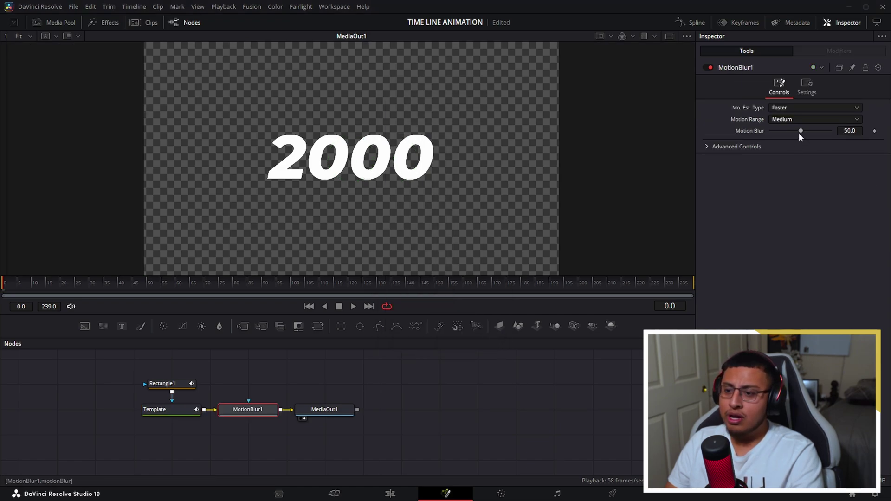
Set MotionBlur1's Motion Blur to 5.0 and play back the counter.
click(855, 131)
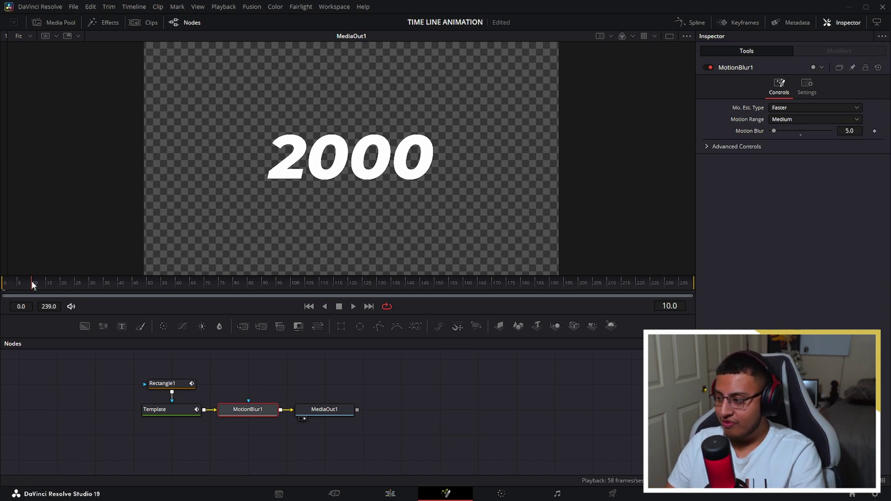
key(space)
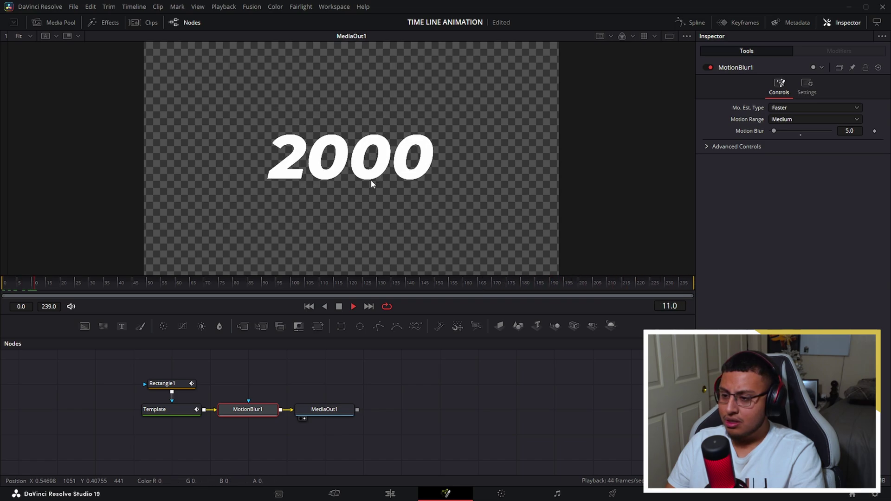
On the Edit page, show the Text+ title's Transform settings and scrub over the gameplay.
right_click(440, 199)
key(Escape)
click(397, 494)
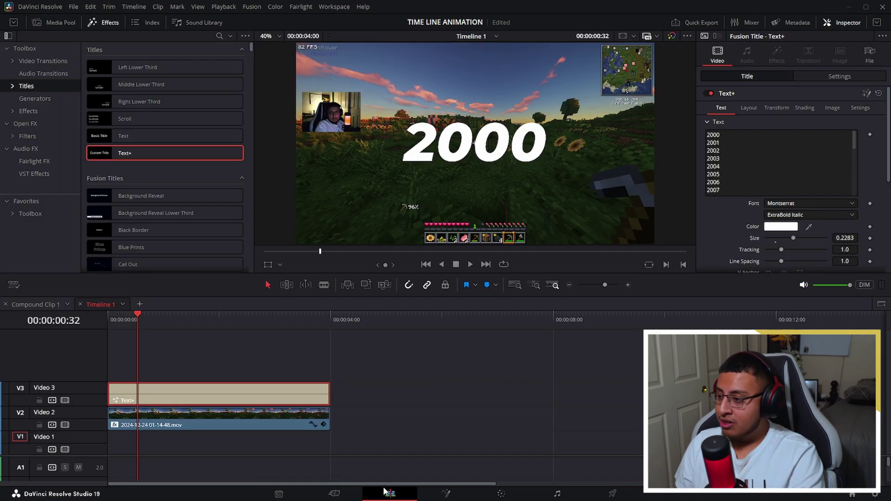
click(783, 111)
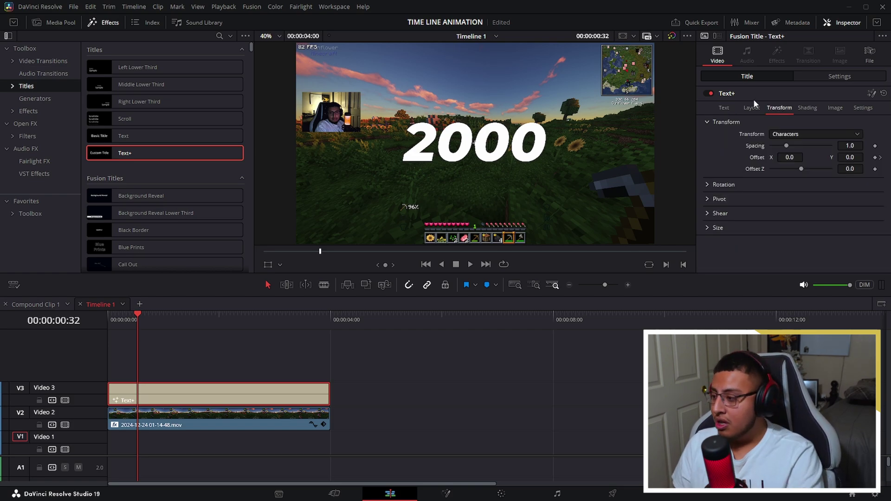
drag(124, 312, 104, 359)
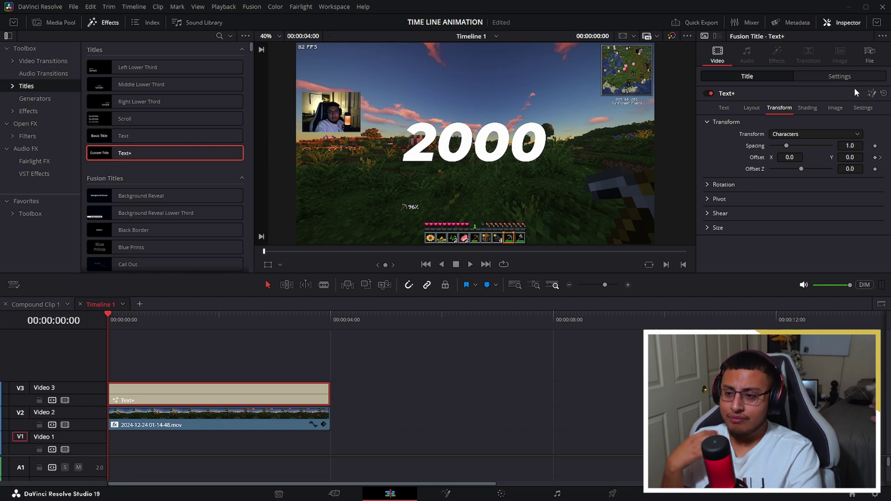
Scale the year counter to 0.660 at position 675, -350 and preview it reaching 2025.
click(856, 76)
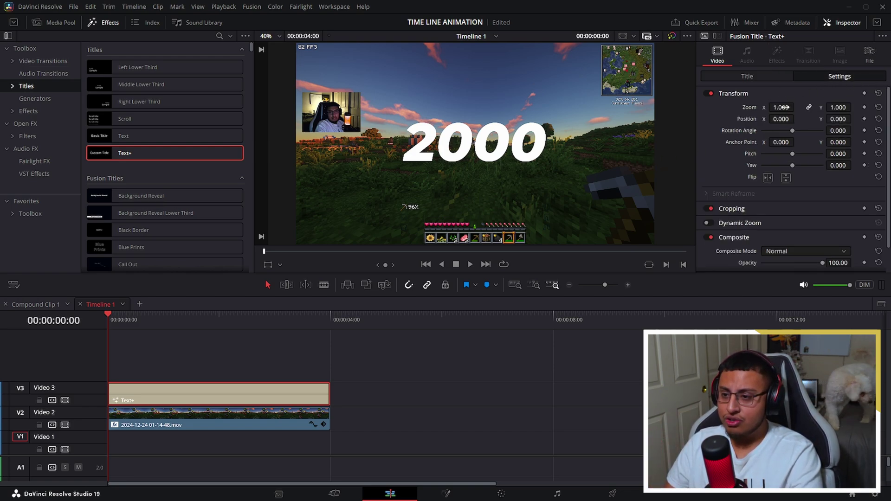
drag(782, 107, 757, 107)
drag(129, 320, 211, 317)
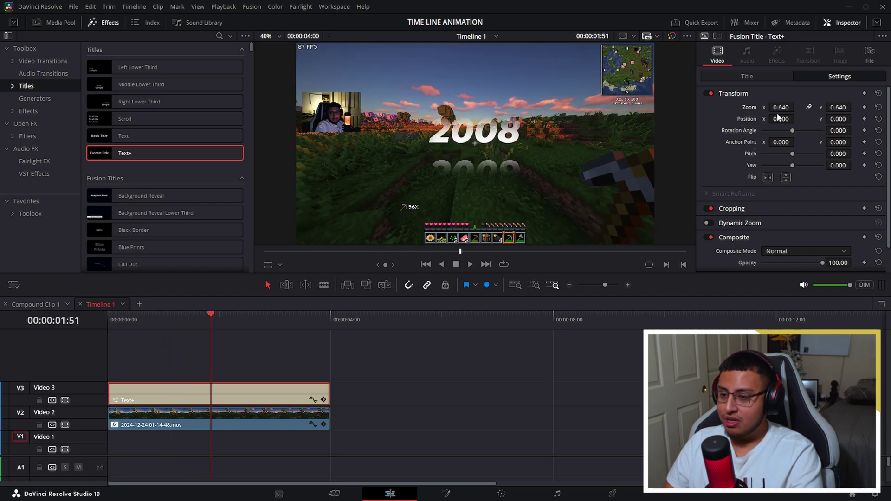
drag(781, 107, 809, 119)
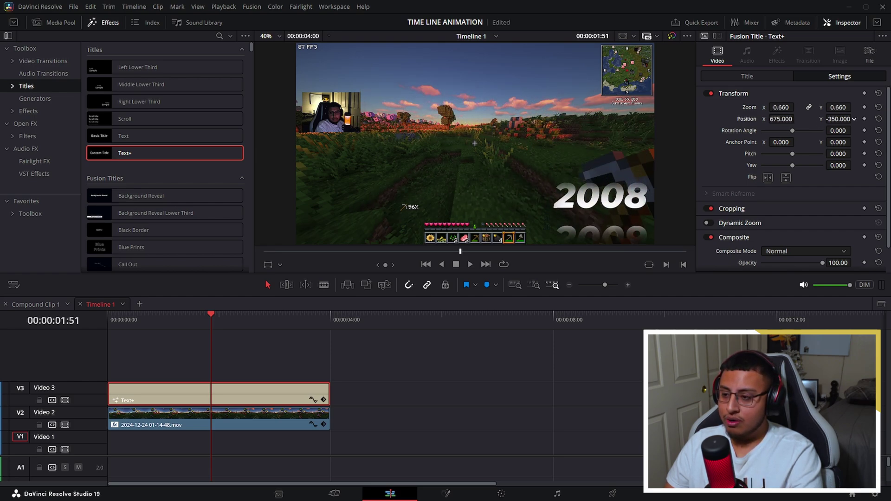
drag(181, 316, 80, 353)
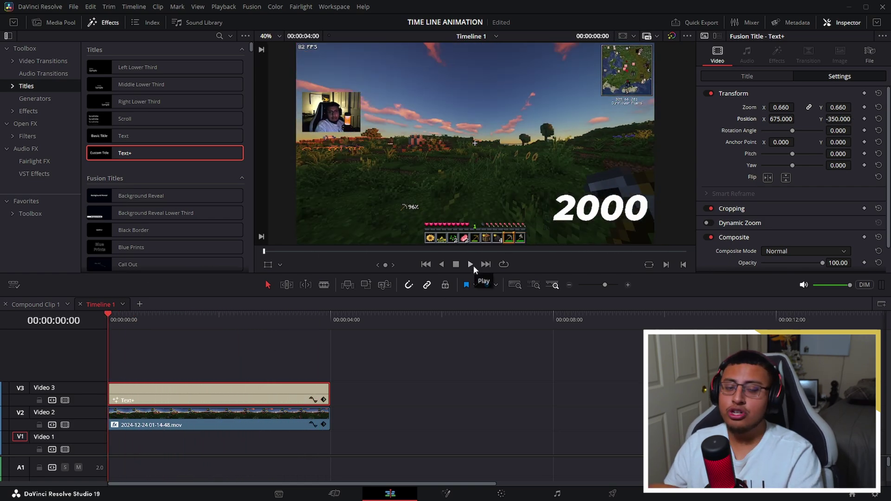